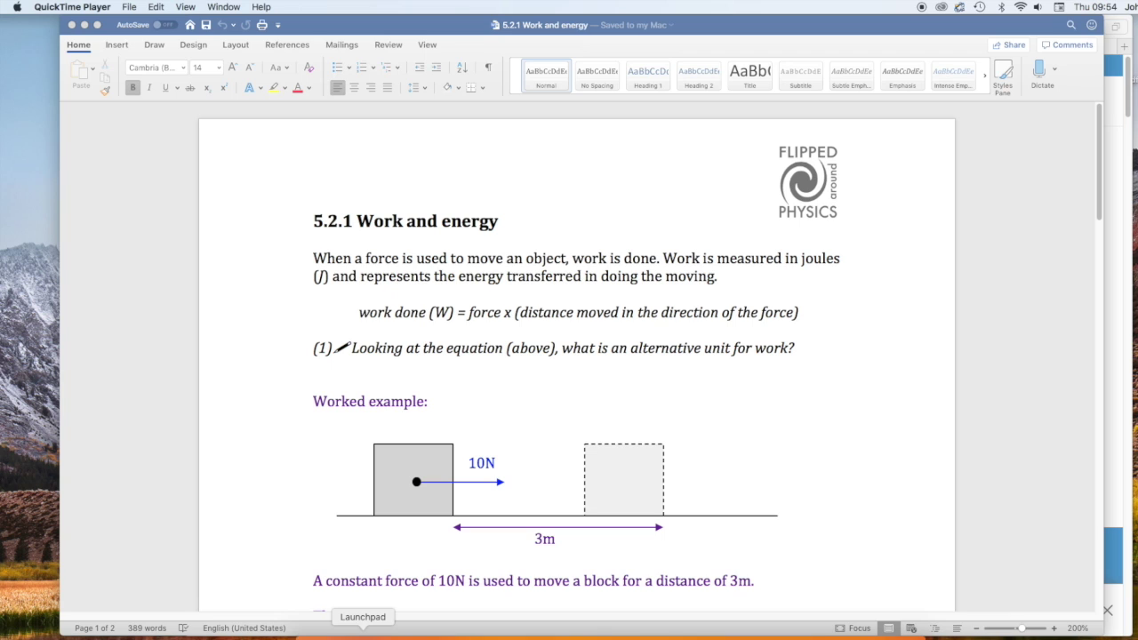
- Use Grab to capture a selection of the opening paragraph and work-done equation
click(363, 633)
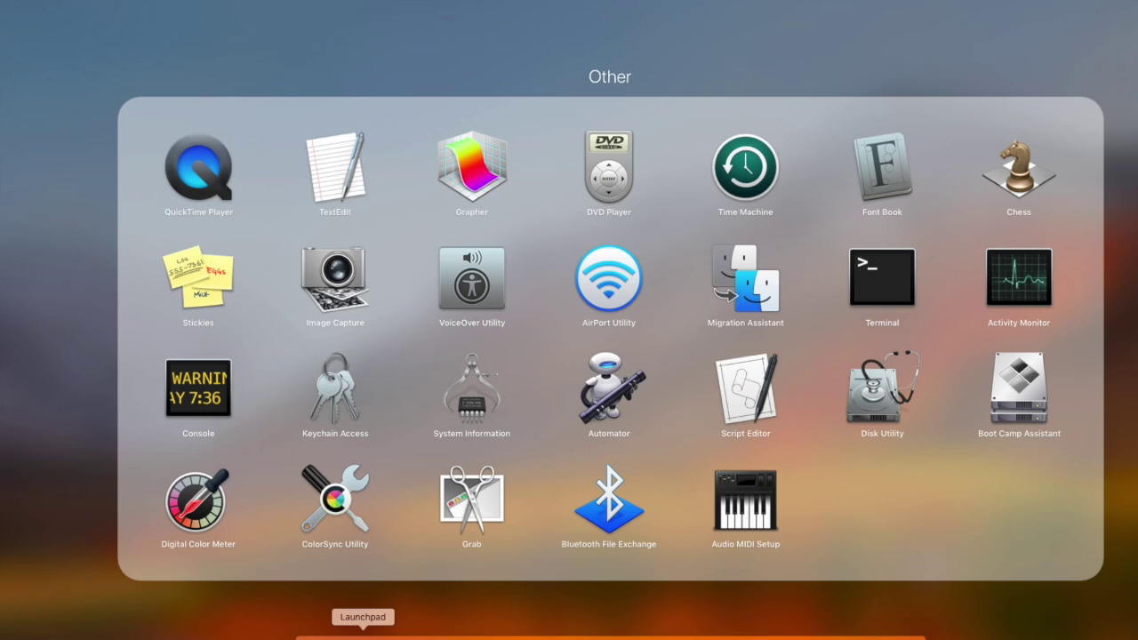
click(473, 503)
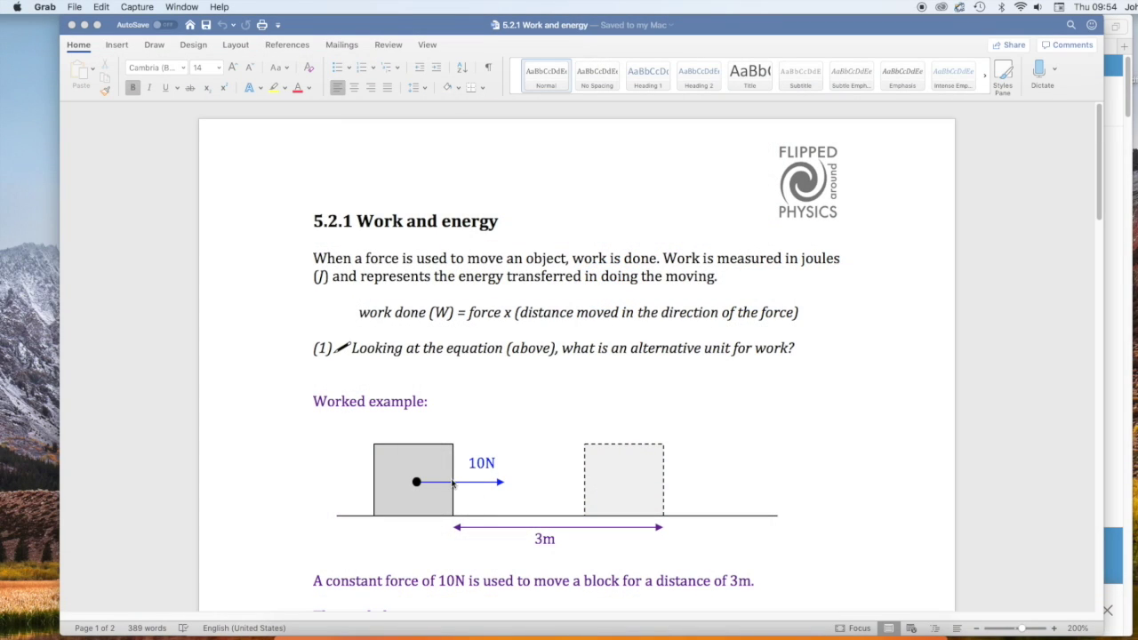
click(137, 6)
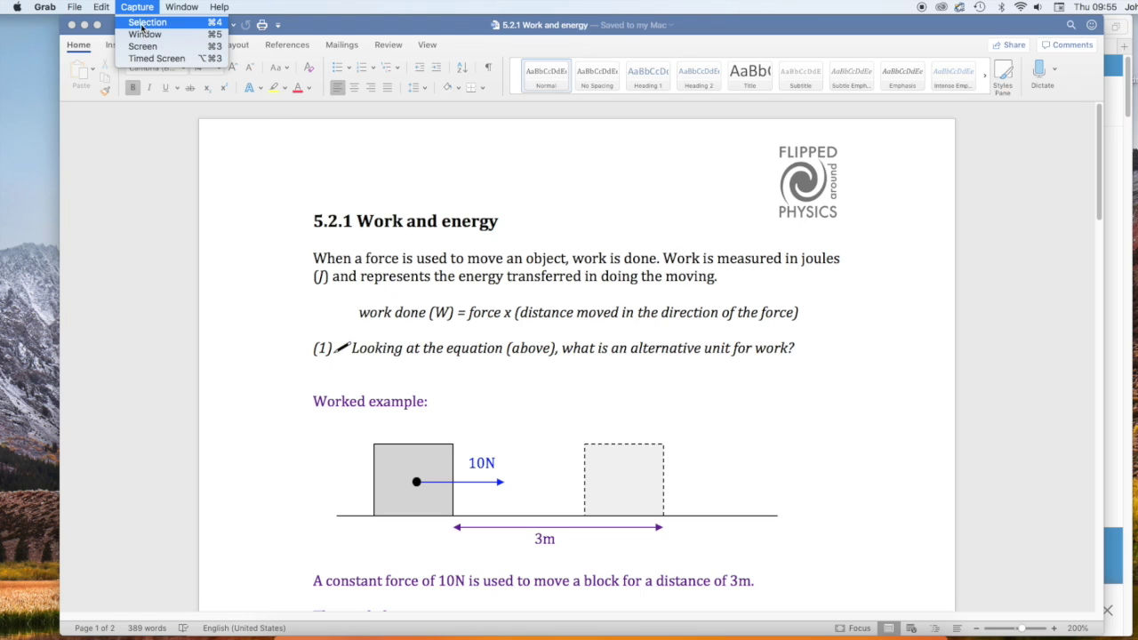
click(144, 24)
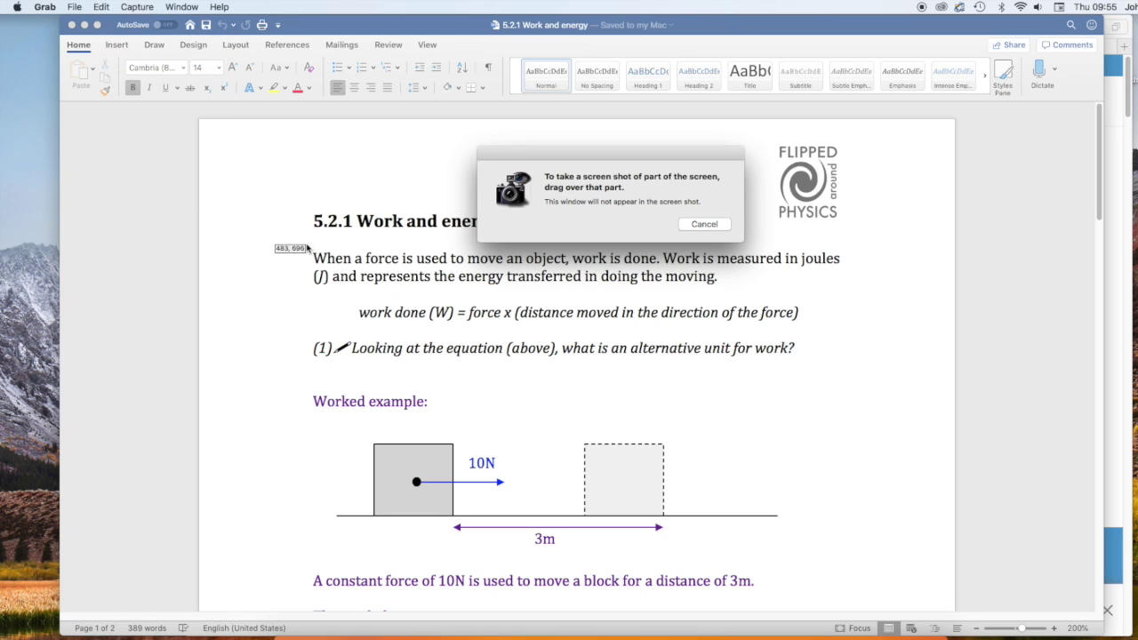
drag(307, 247, 845, 333)
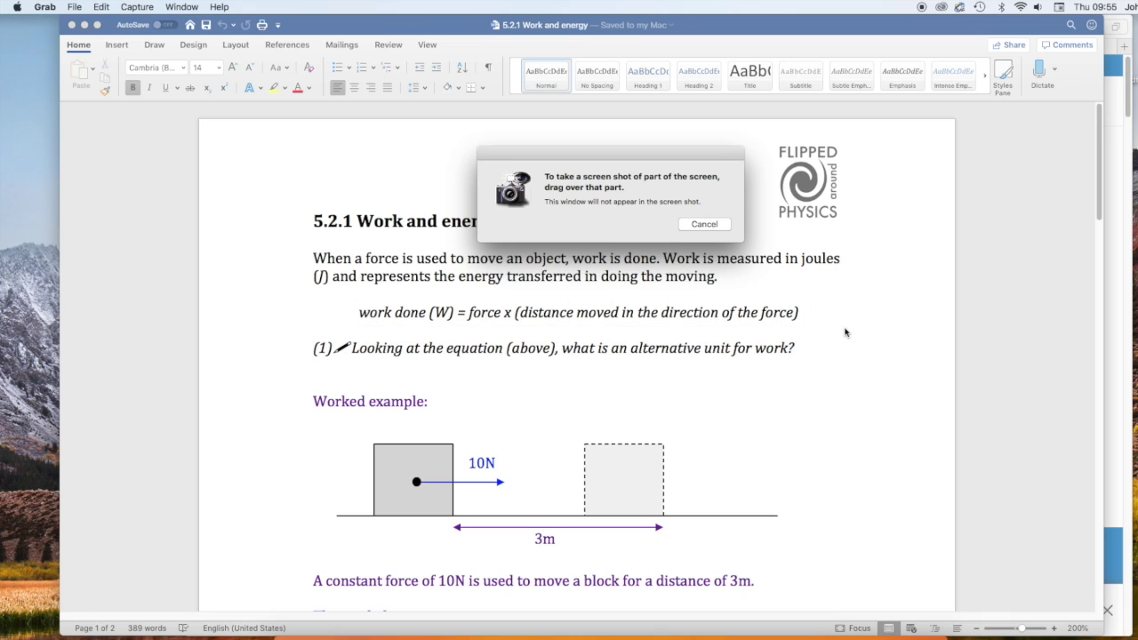
- Save the capture as '1' and close the screenshot window
click(80, 6)
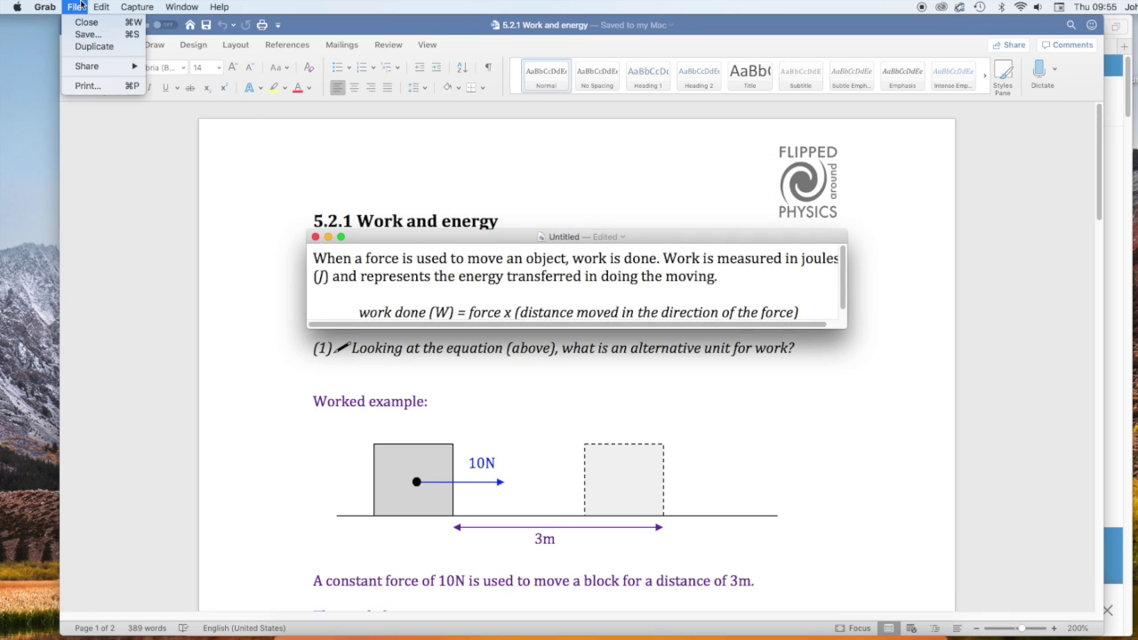
click(87, 34)
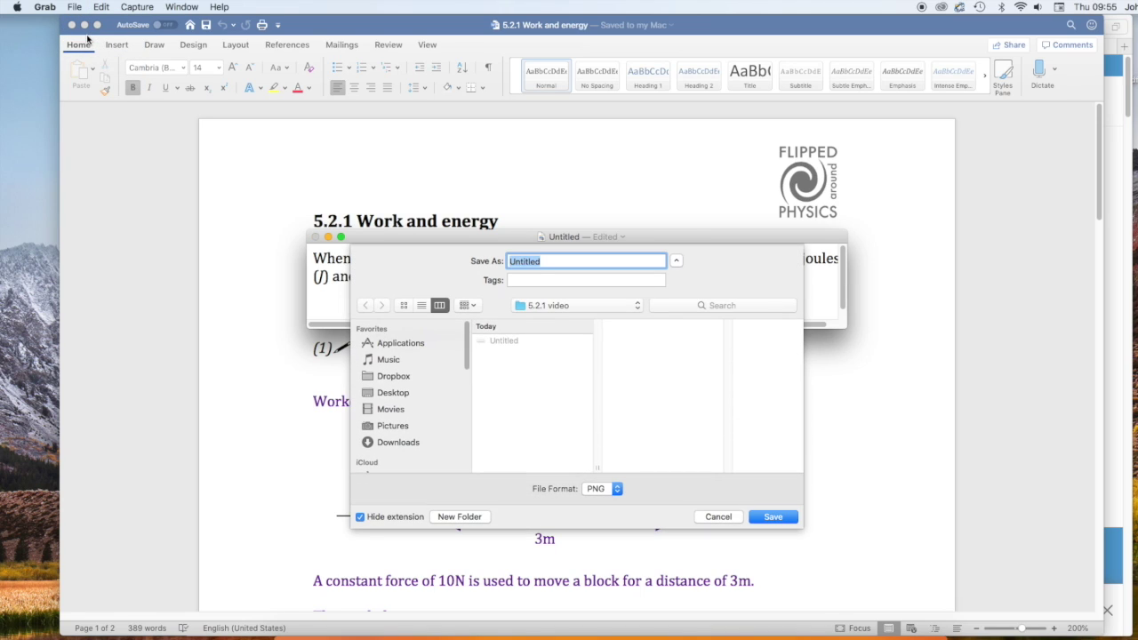
text(1)
click(773, 517)
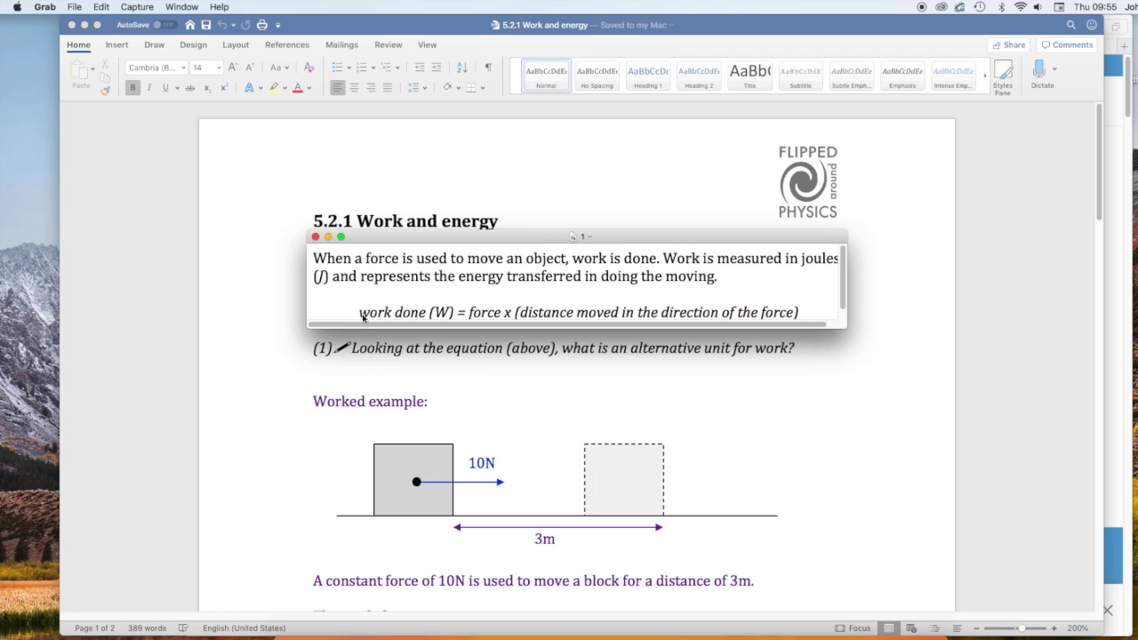
click(315, 237)
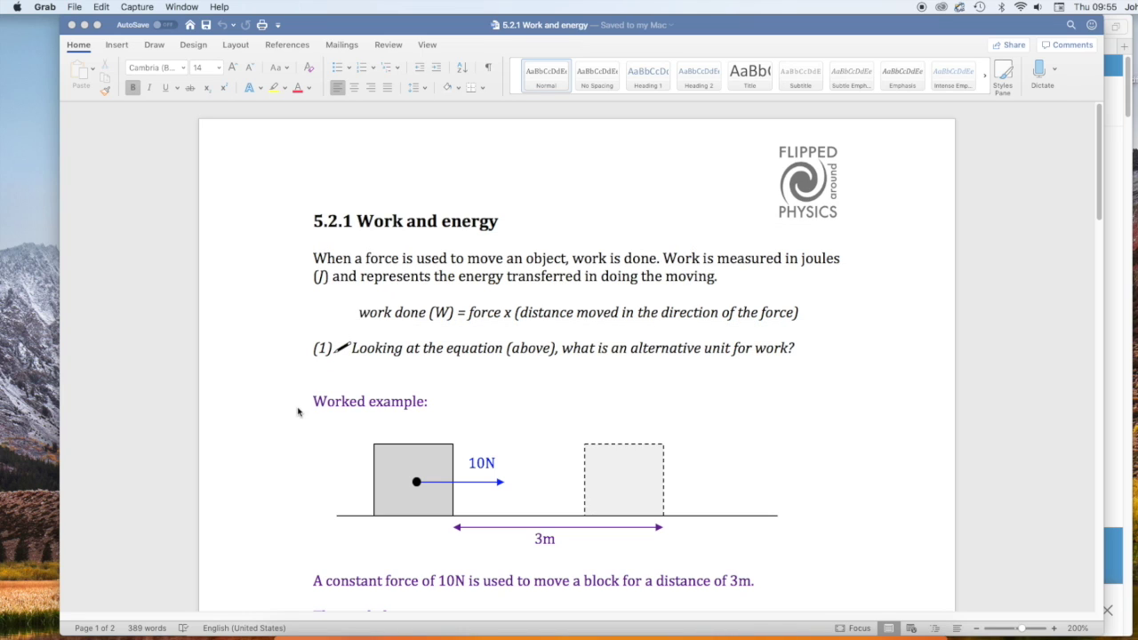
- Capture a selection of the first worked example down to the 30J result
scroll(767, 465, down, 5)
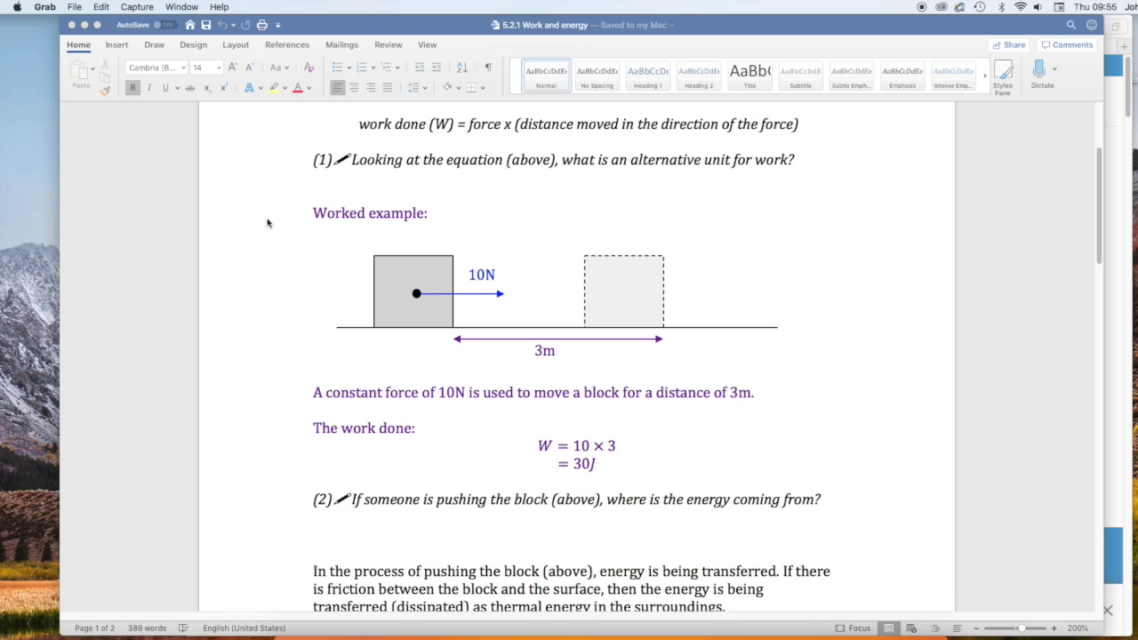
click(146, 6)
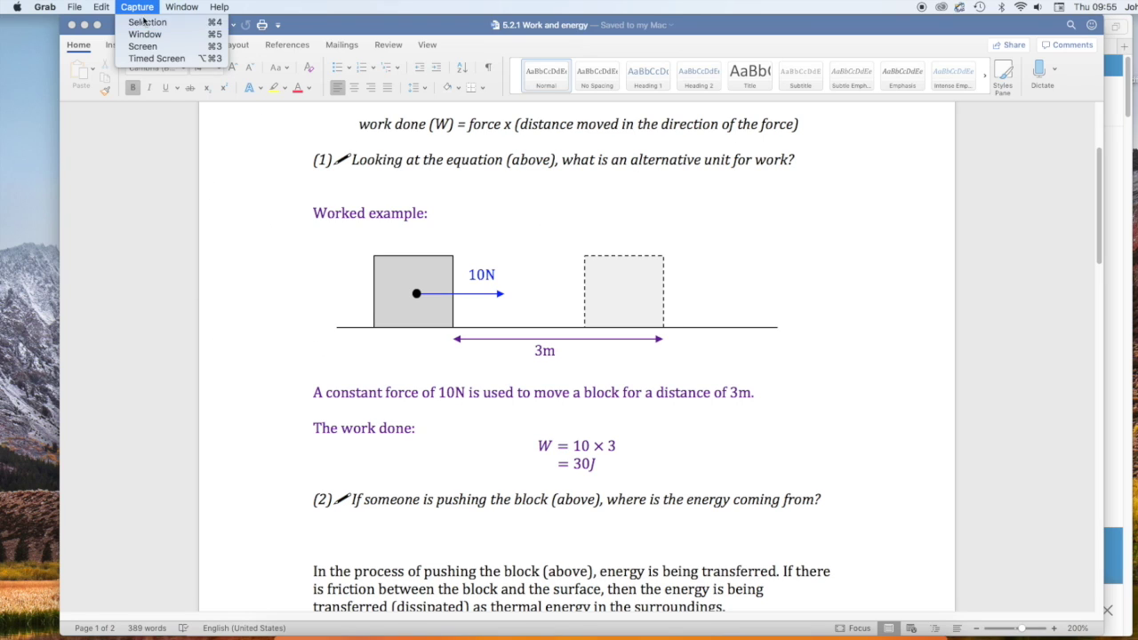
click(142, 22)
drag(306, 199, 799, 486)
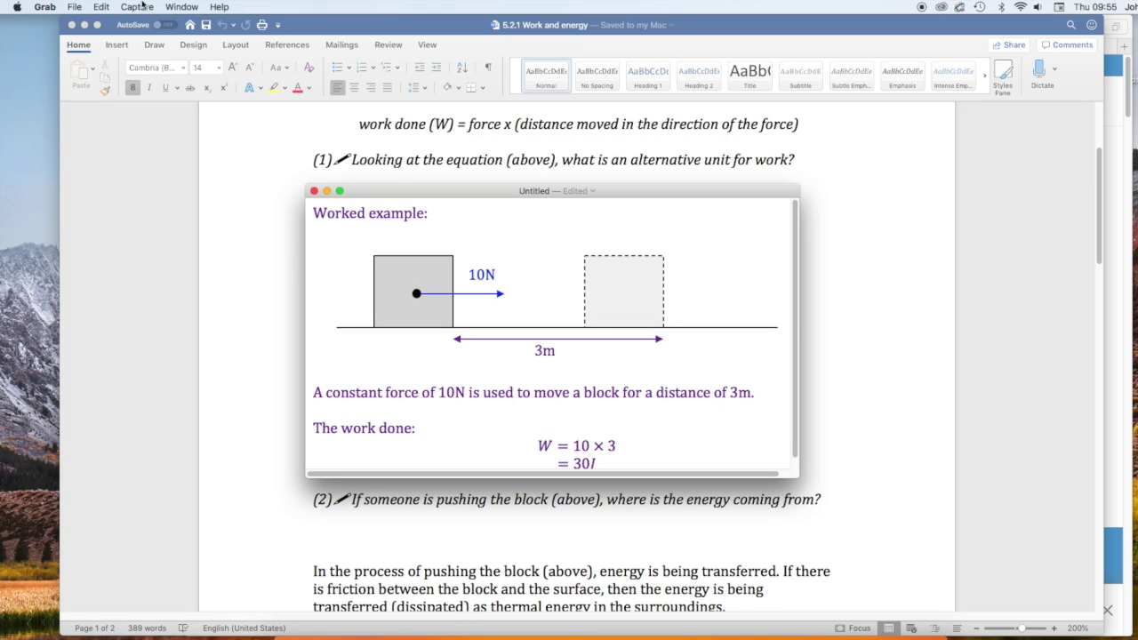
- Save the capture as '2' and close the image window
click(76, 7)
click(87, 34)
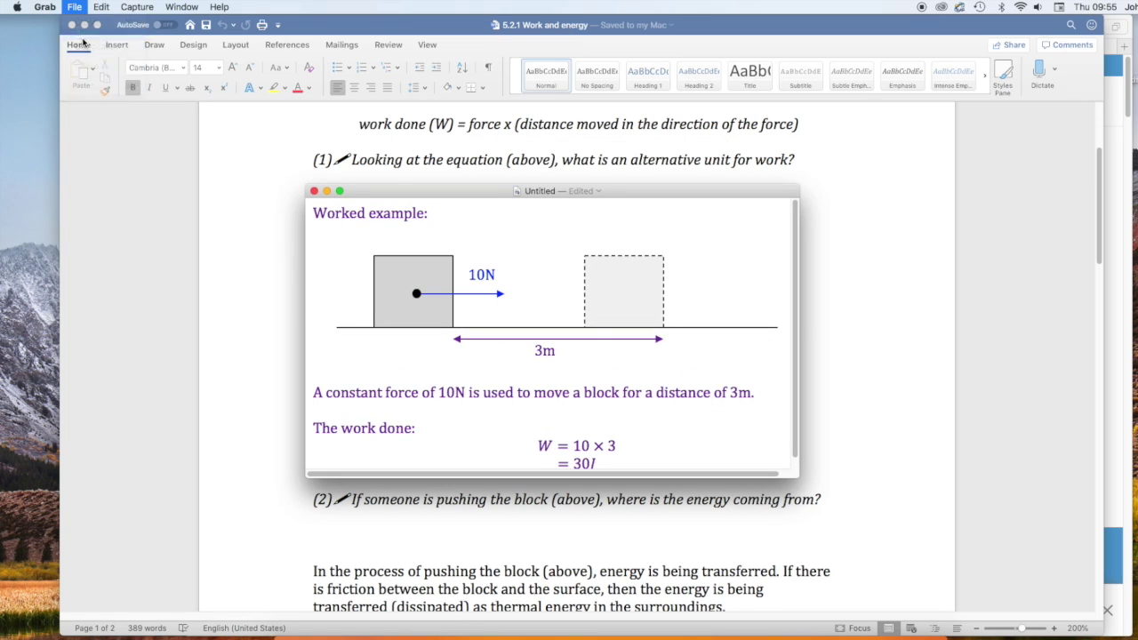
text(2)
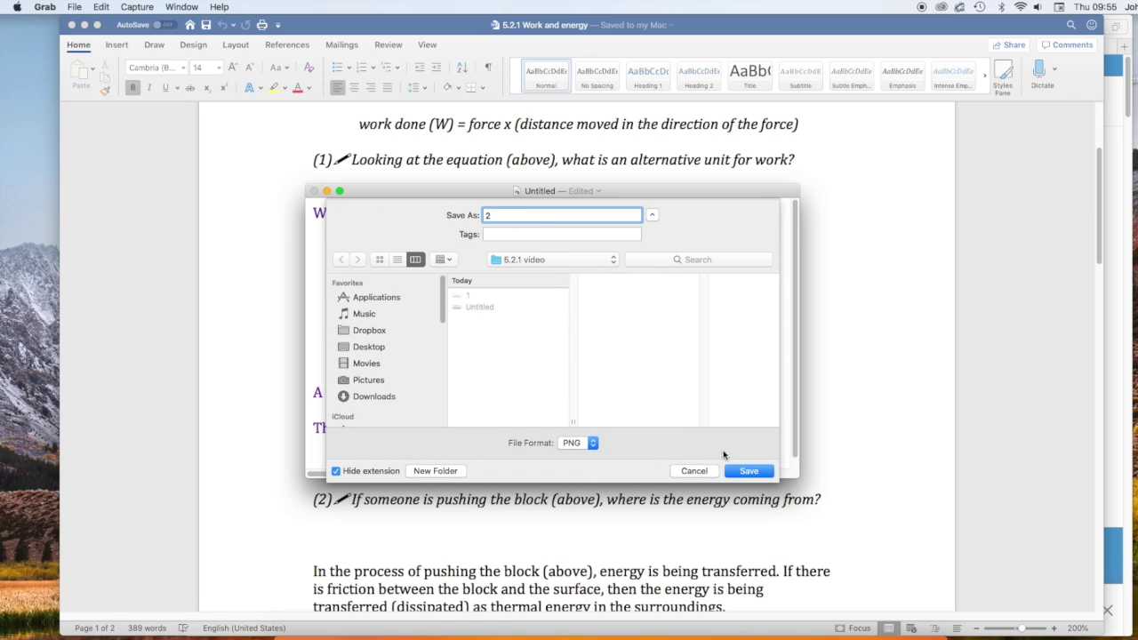
click(747, 471)
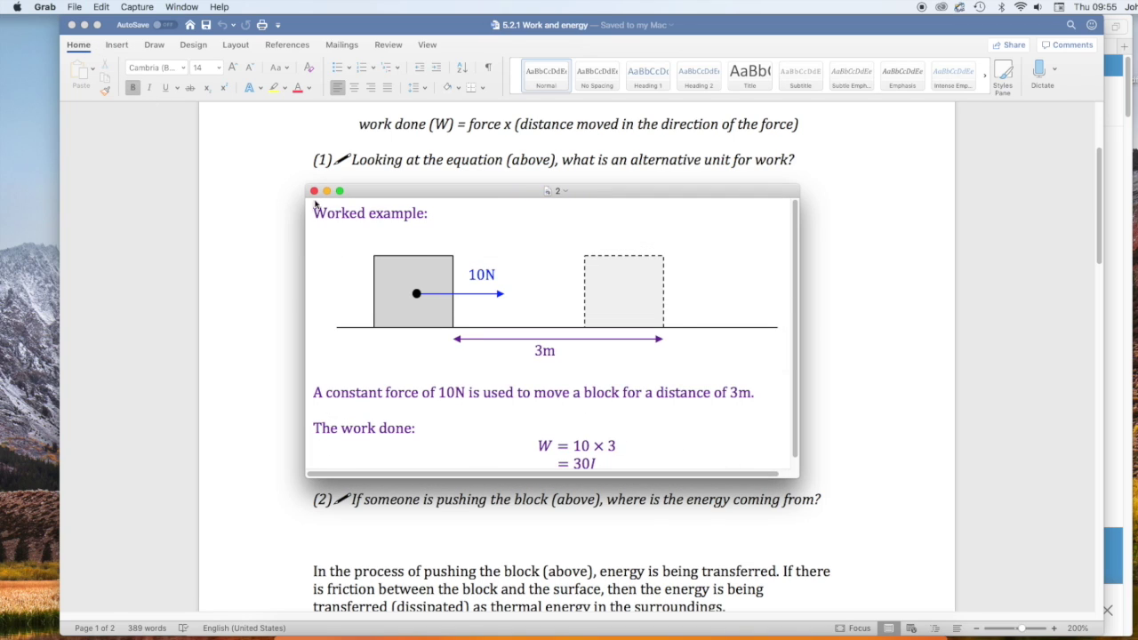
click(313, 192)
scroll(275, 329, down, 5)
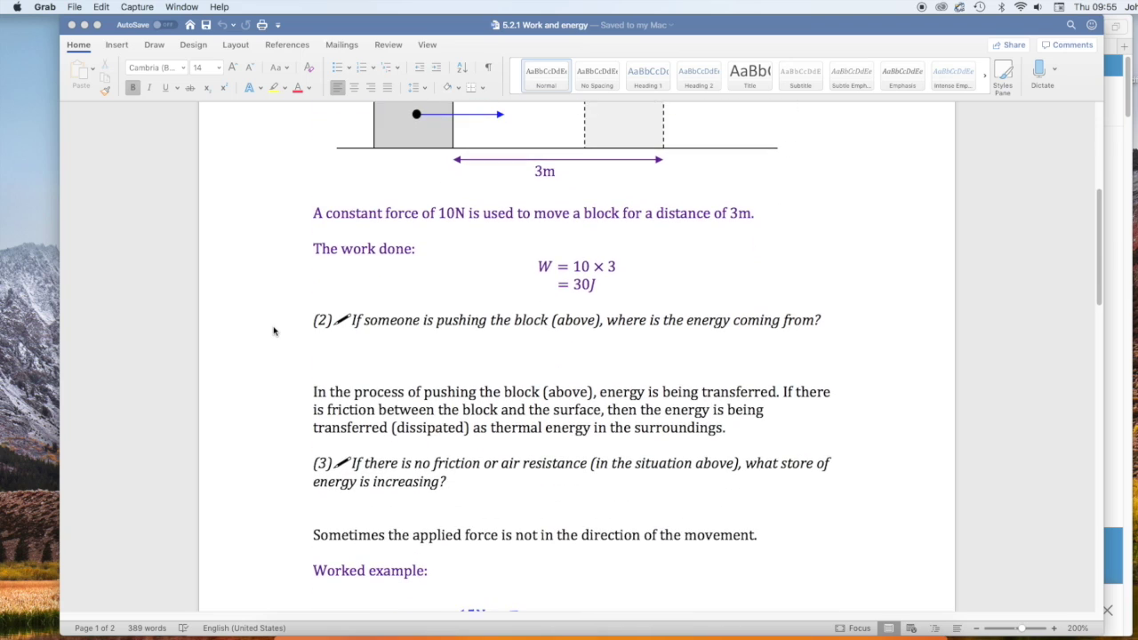
scroll(275, 332, down, 2)
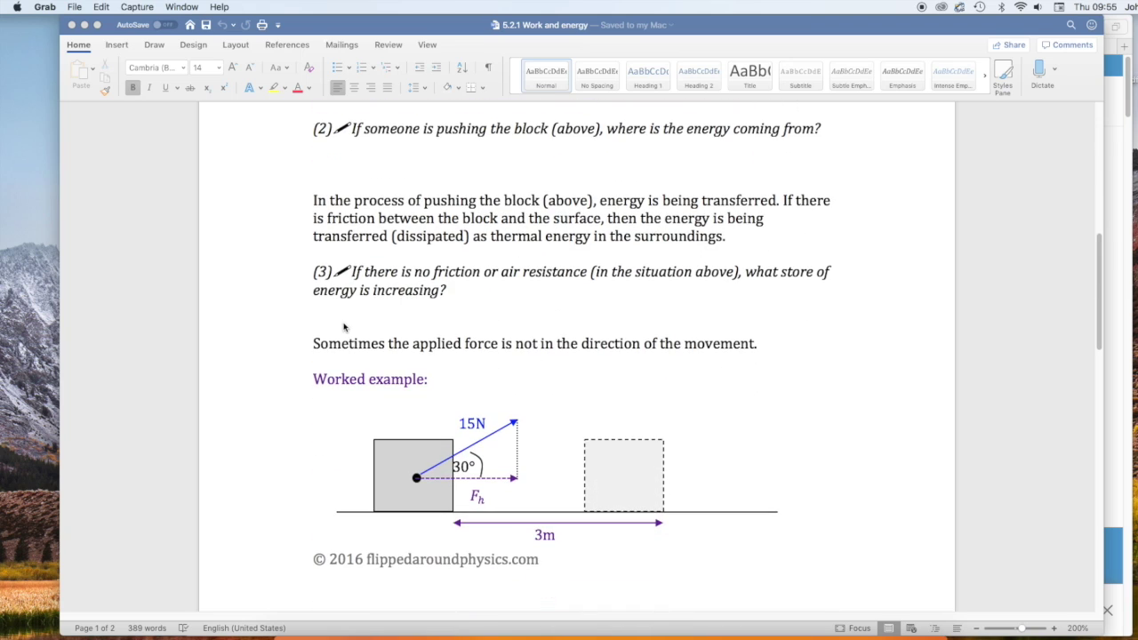
scroll(338, 320, down, 3)
scroll(335, 323, up, 3)
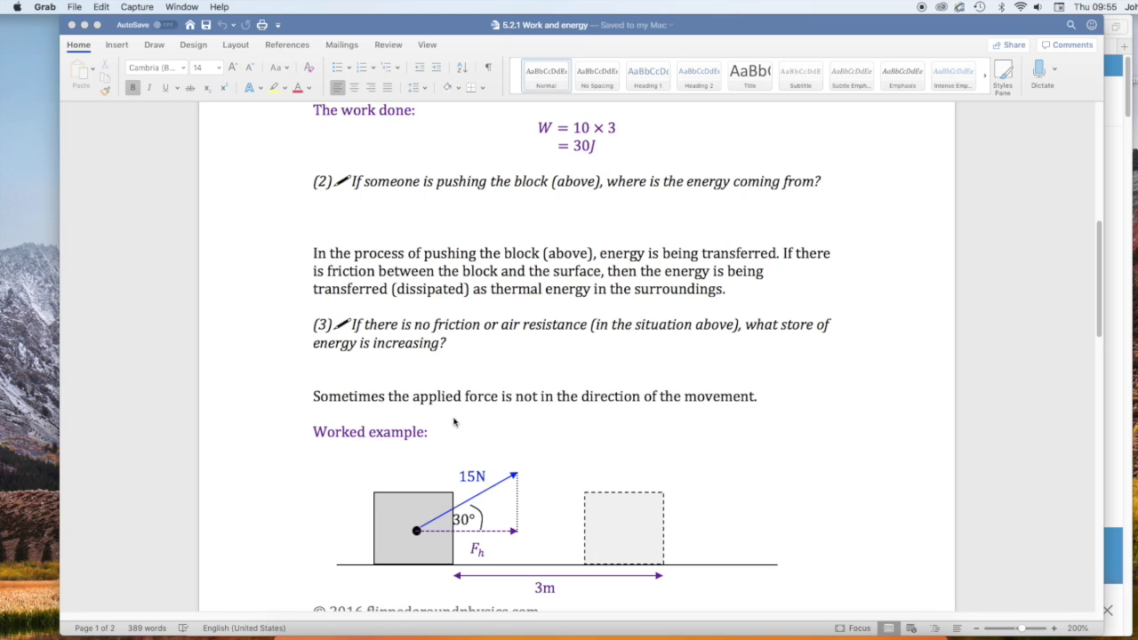
scroll(453, 422, down, 2)
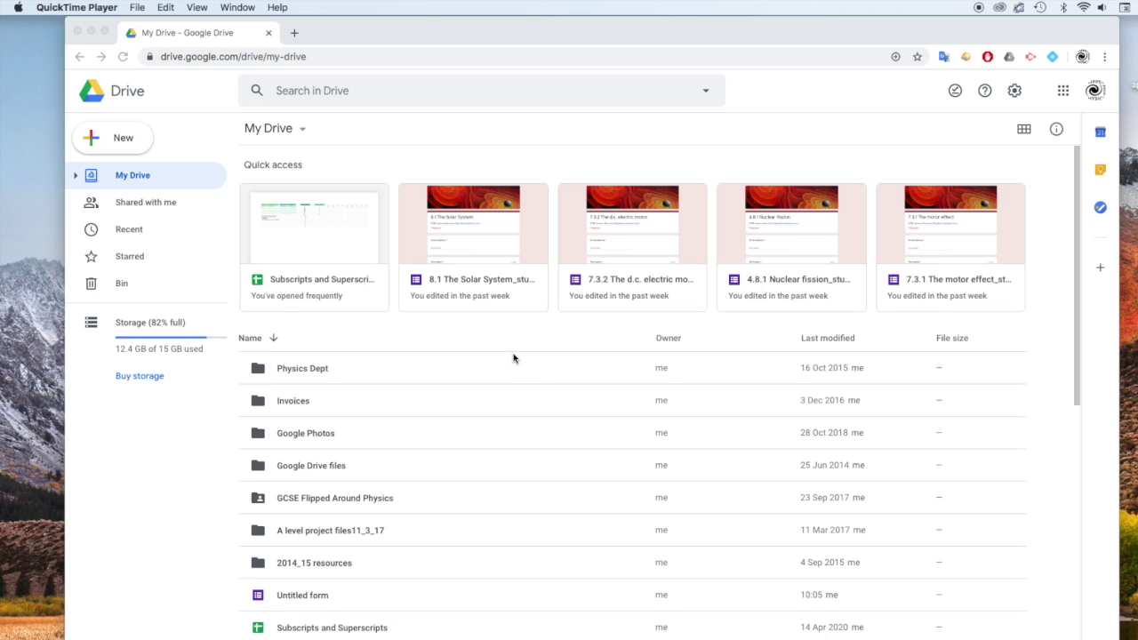
- Create a new blank Google Form from Google Drive's New > More menu
click(135, 139)
click(133, 139)
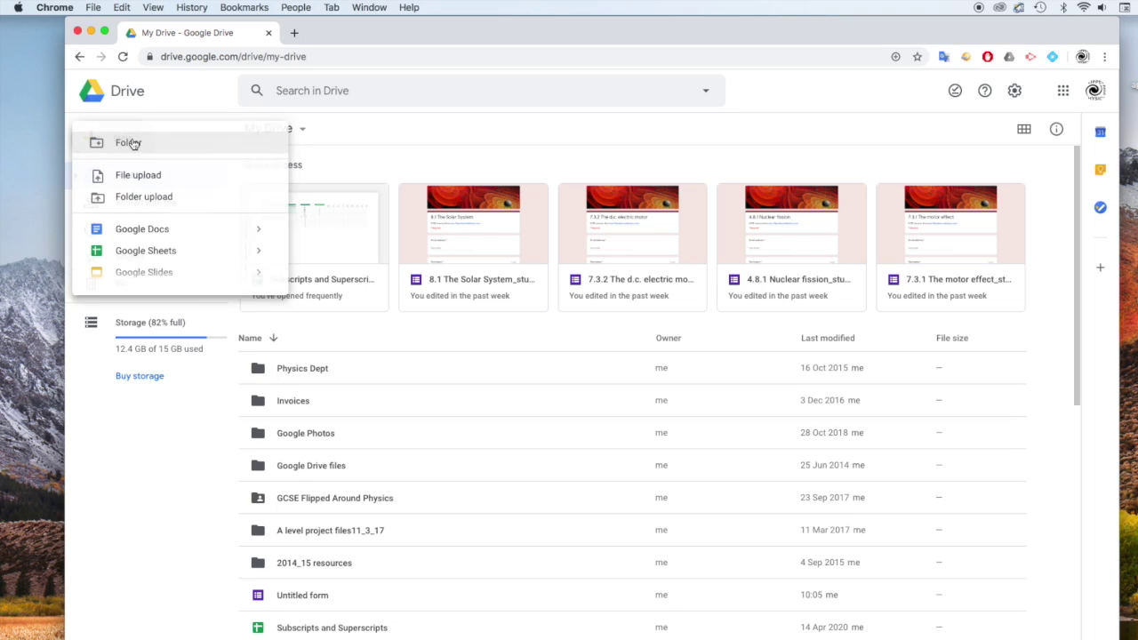
mouse_move(145, 297)
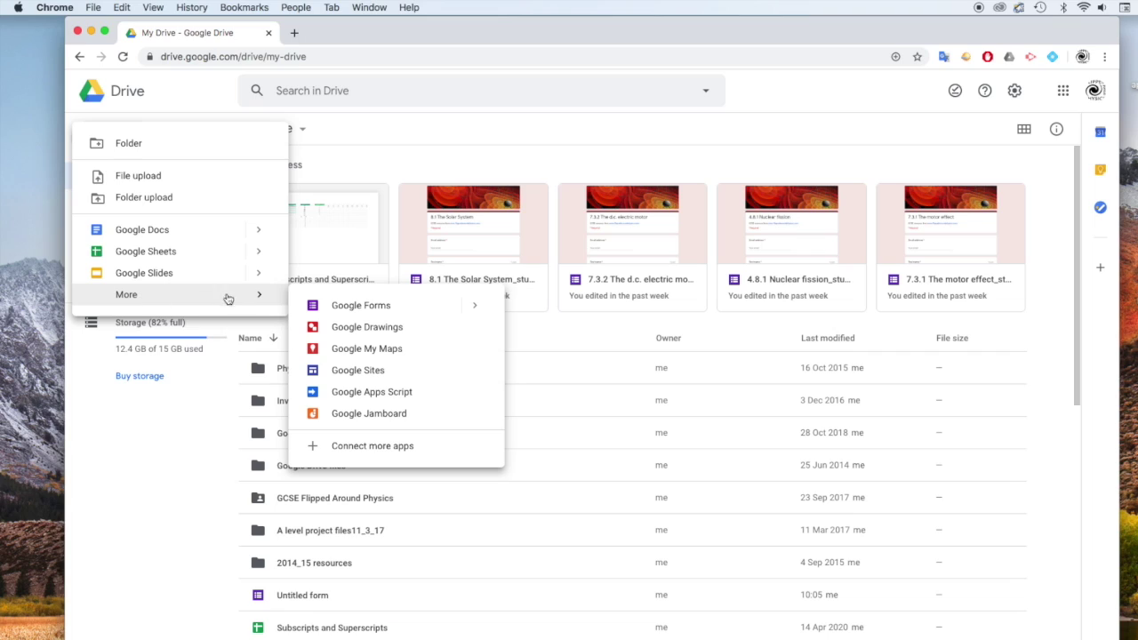
click(333, 307)
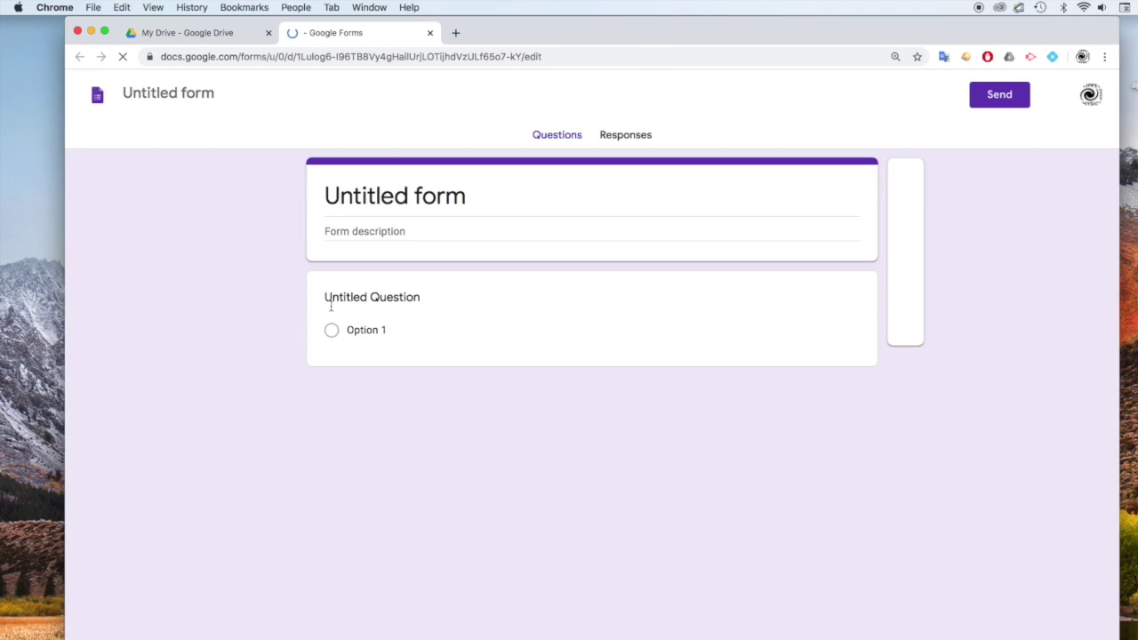
- Rename the Untitled form to '5.2.1 Work and energy'
click(170, 100)
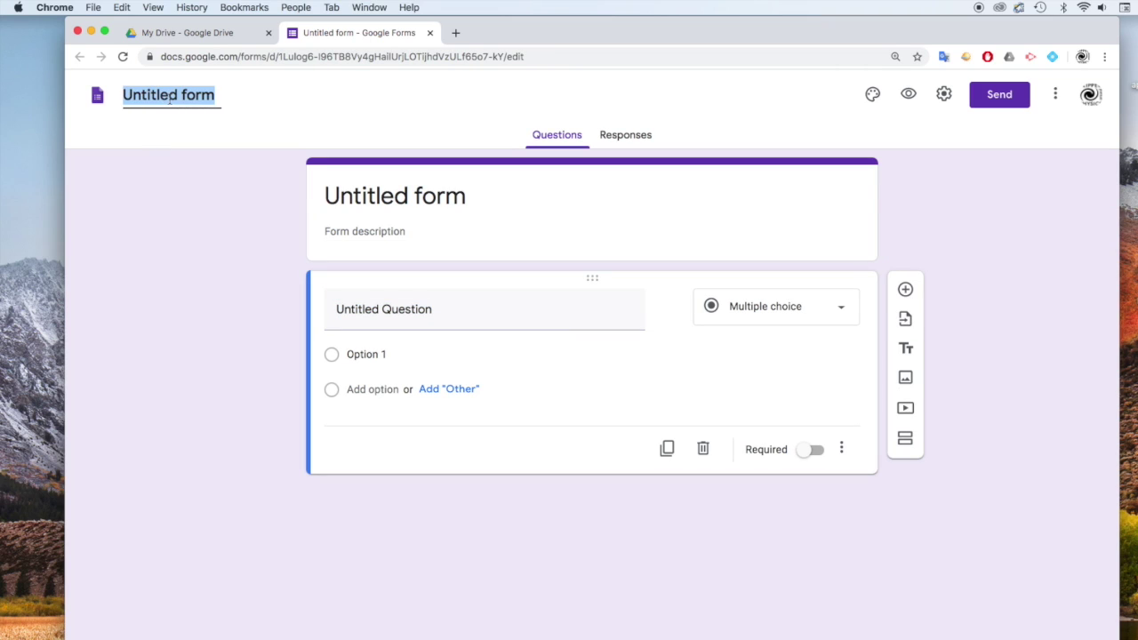
text(5.)
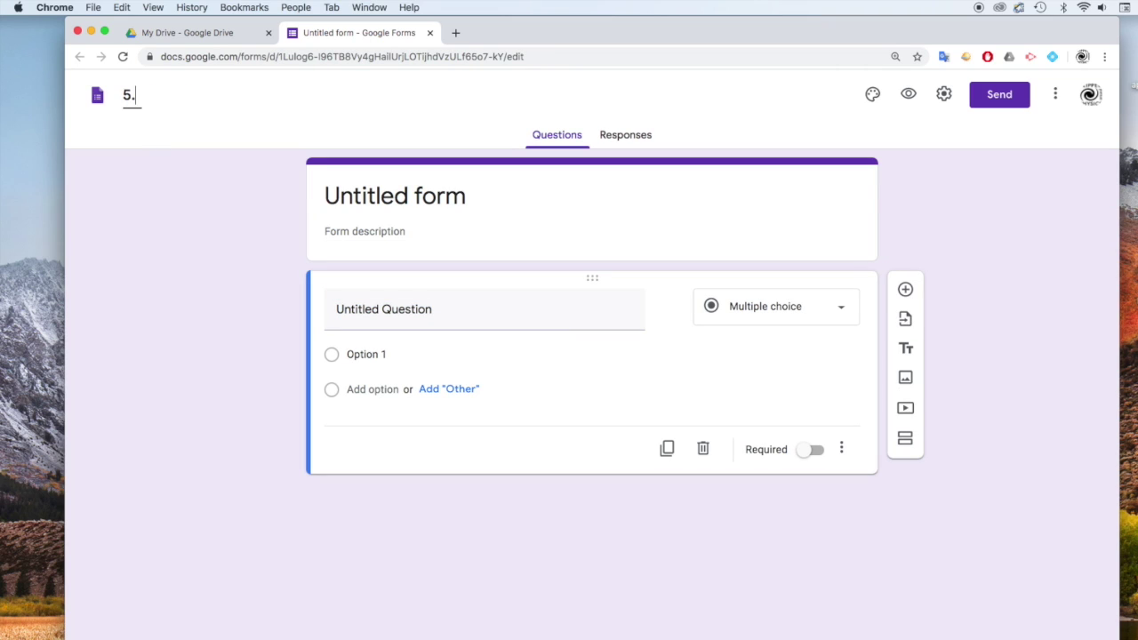
text(2.1 Work and)
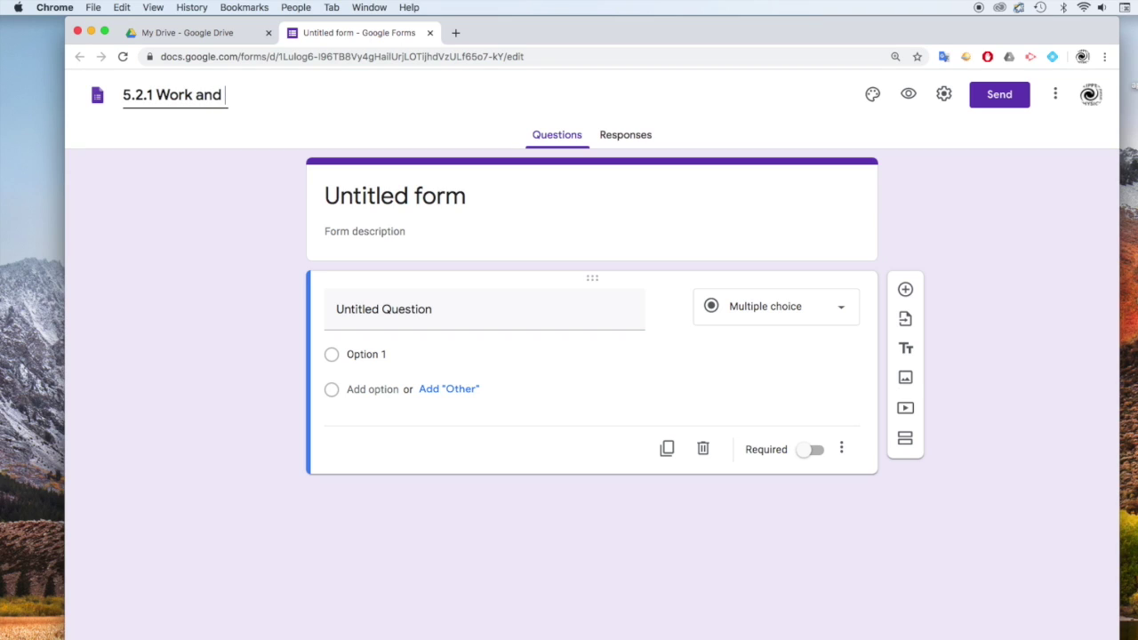
text( energy)
click(501, 210)
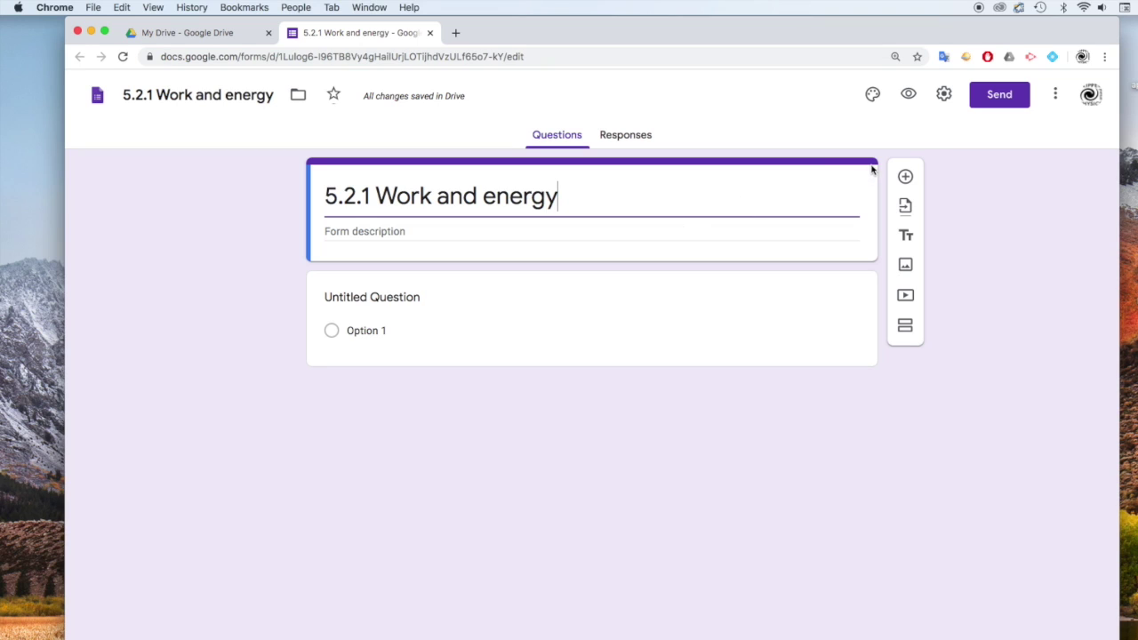
- Turn on Collect email addresses in the form's General settings and save
click(944, 94)
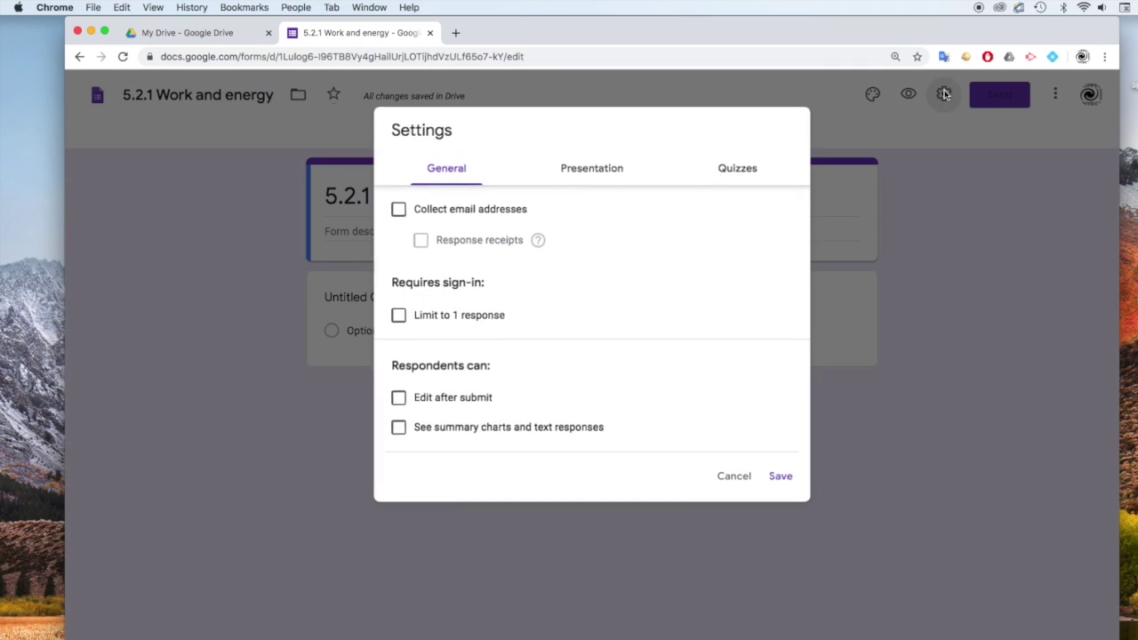
click(398, 209)
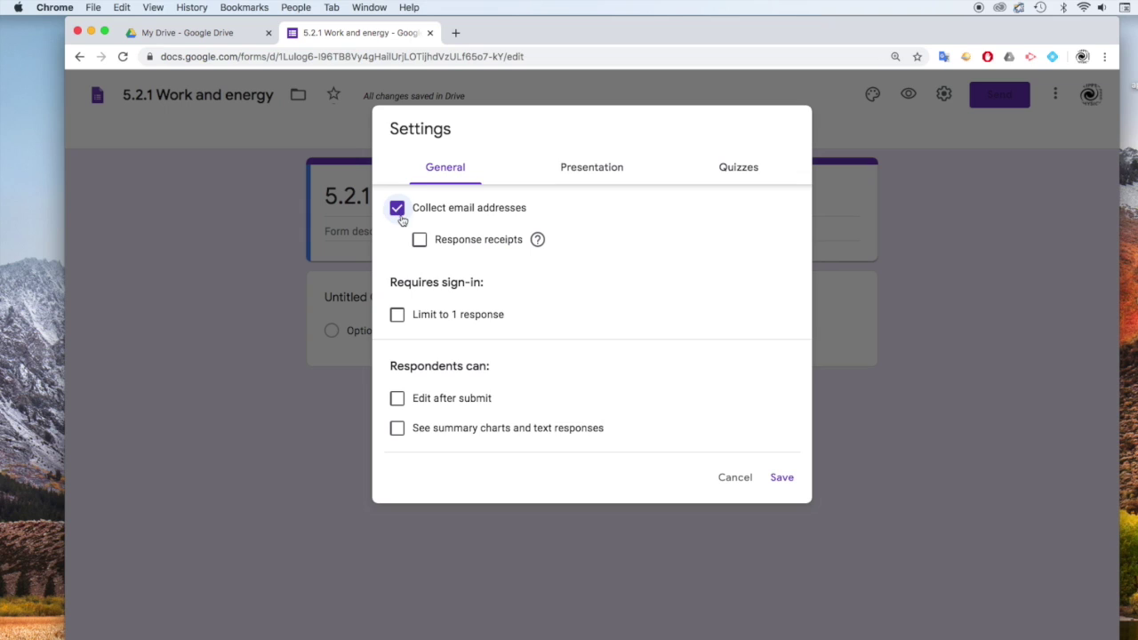
click(779, 478)
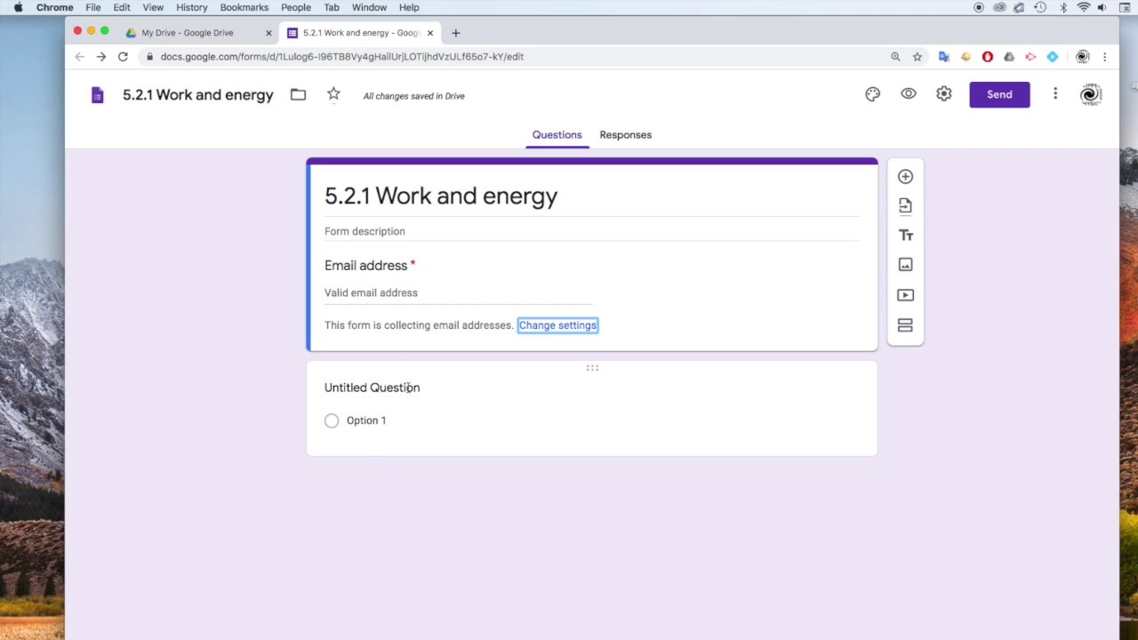
- Make the first question a required Short answer question titled 'Name'
click(407, 388)
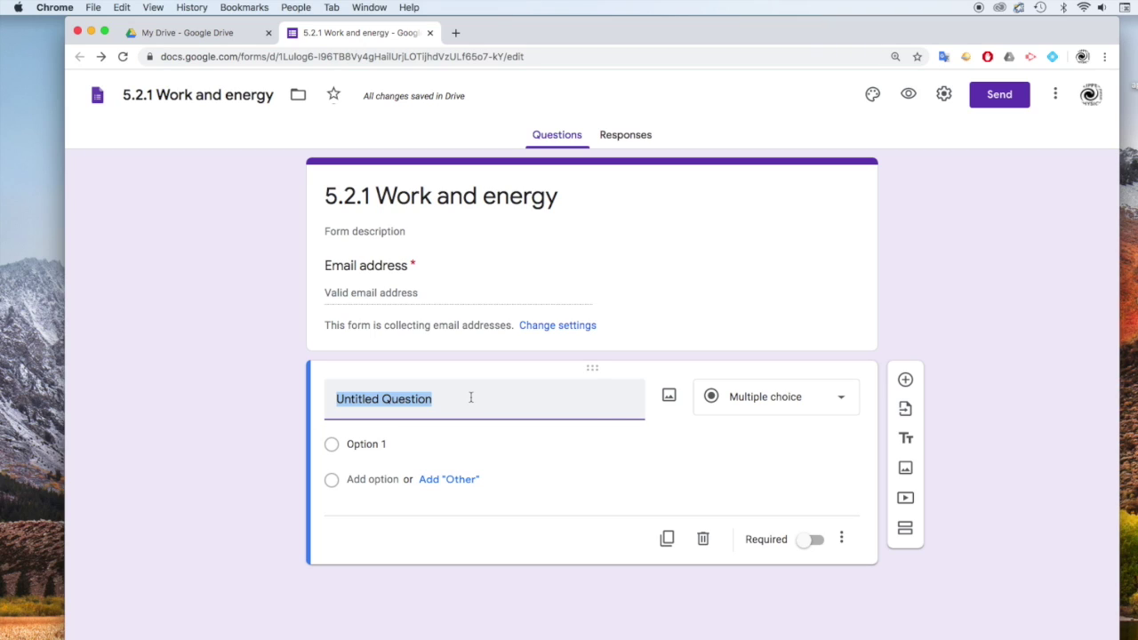
text(Name)
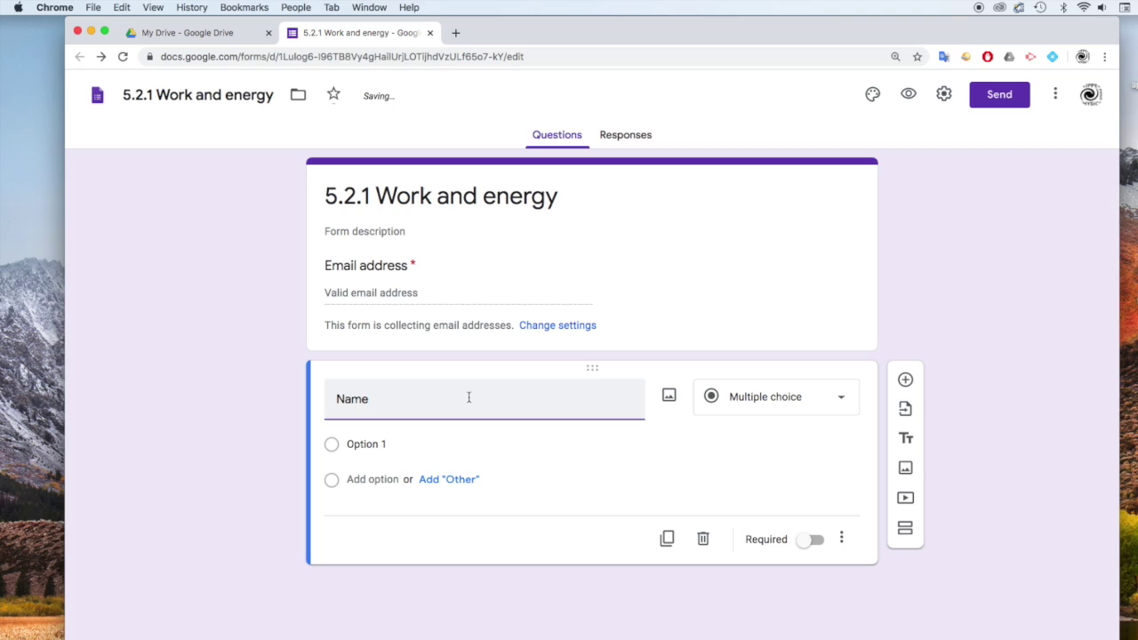
click(806, 402)
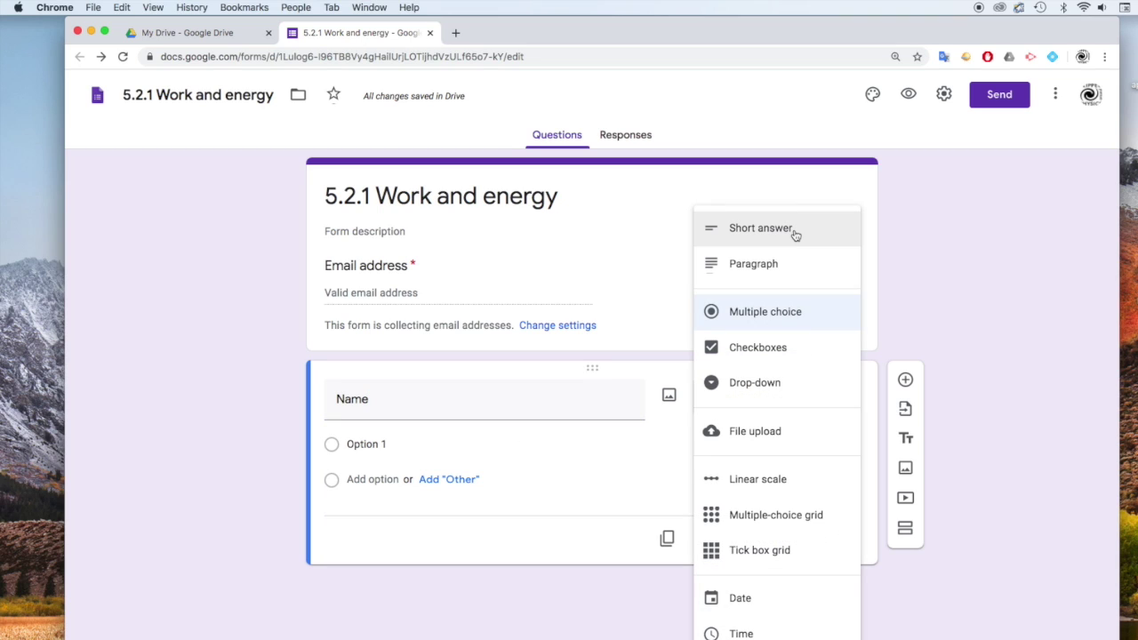
click(794, 228)
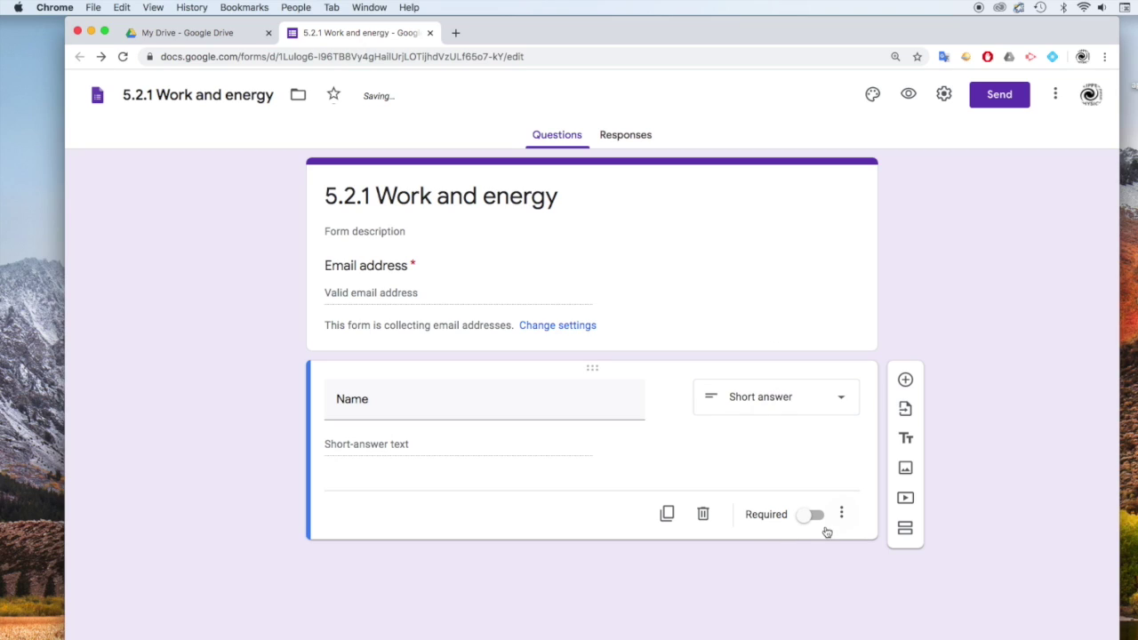
click(817, 518)
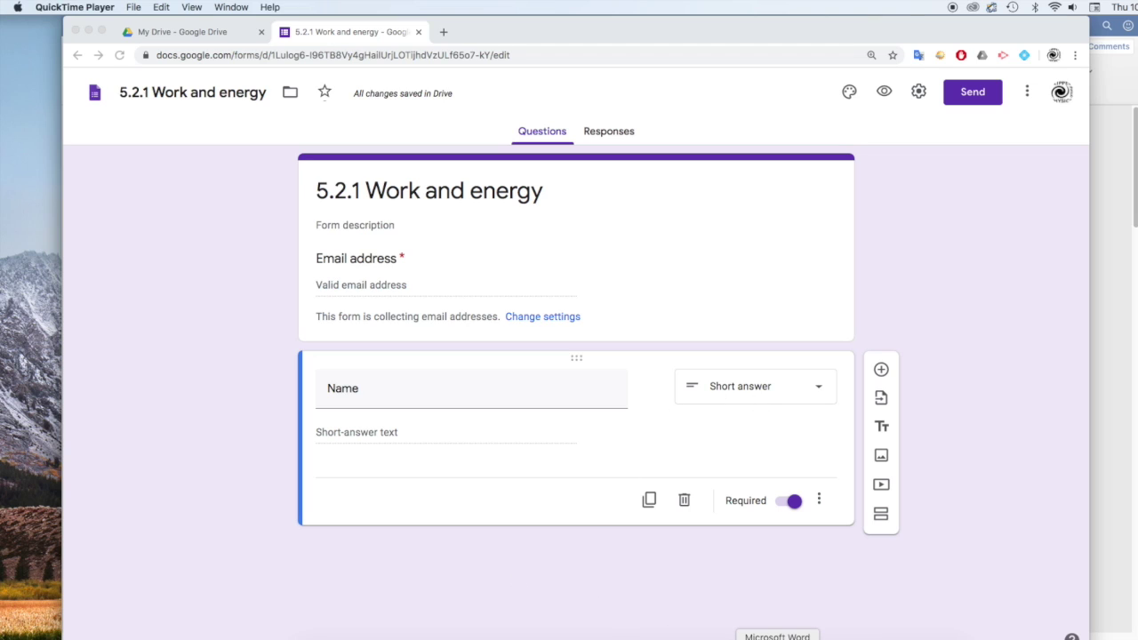
click(777, 639)
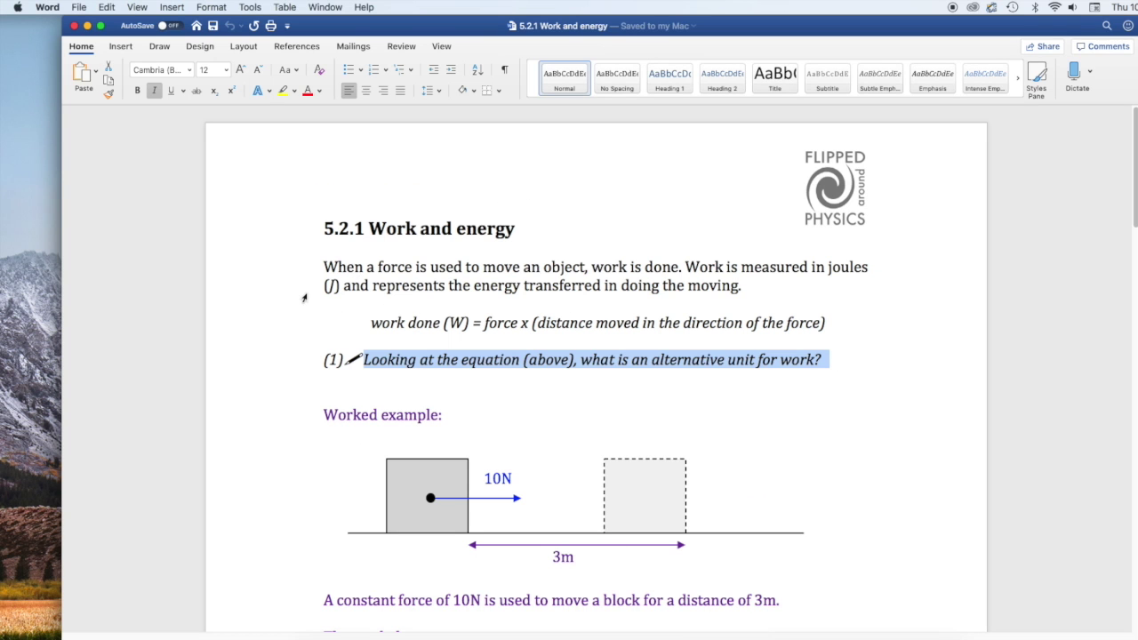
click(306, 286)
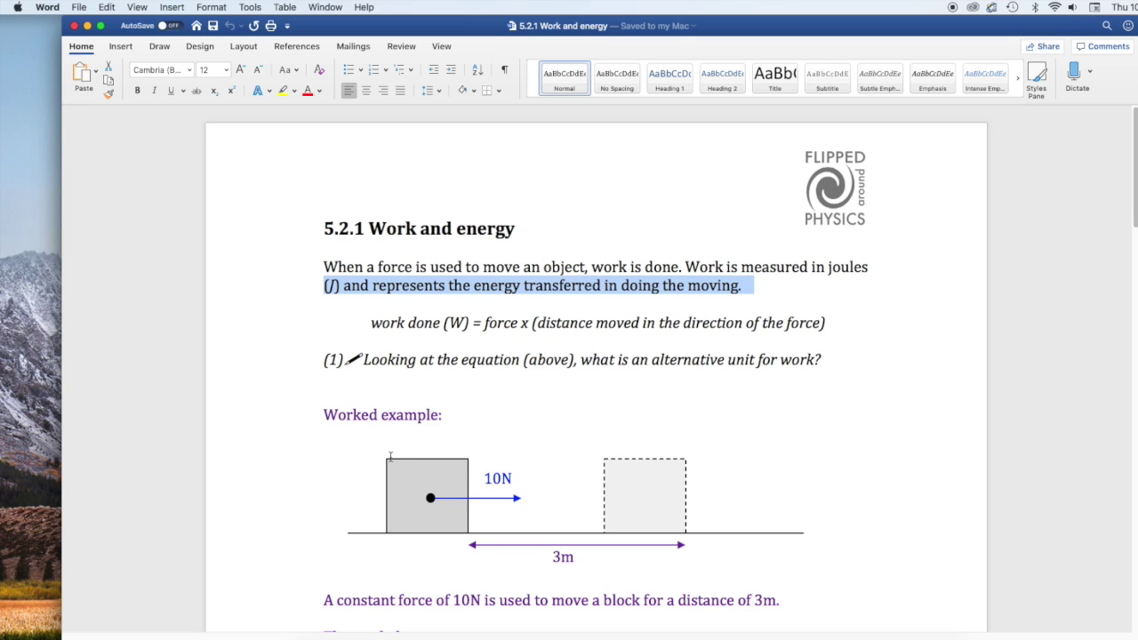
click(464, 633)
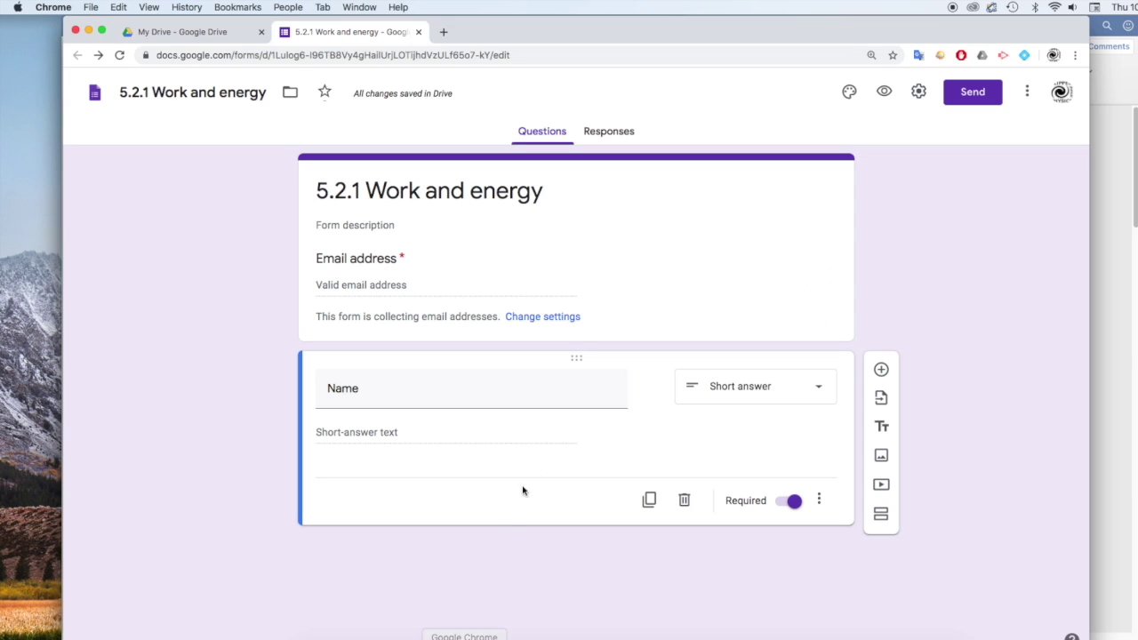
- Upload image file 1 from the 5.2.1 video folder below the Name question
click(880, 457)
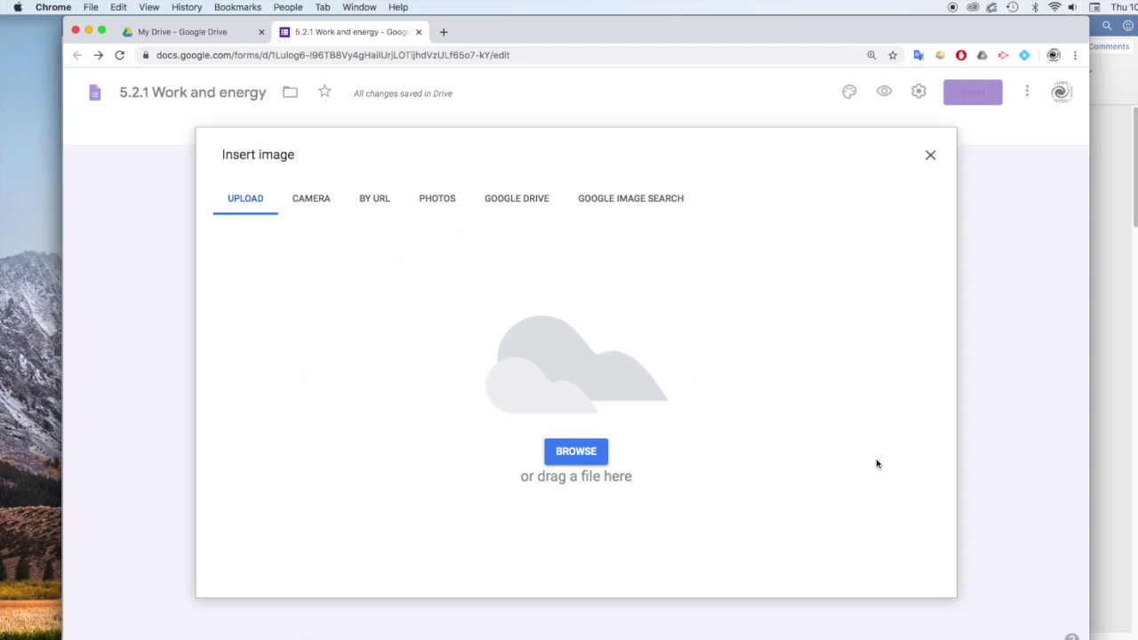
click(571, 453)
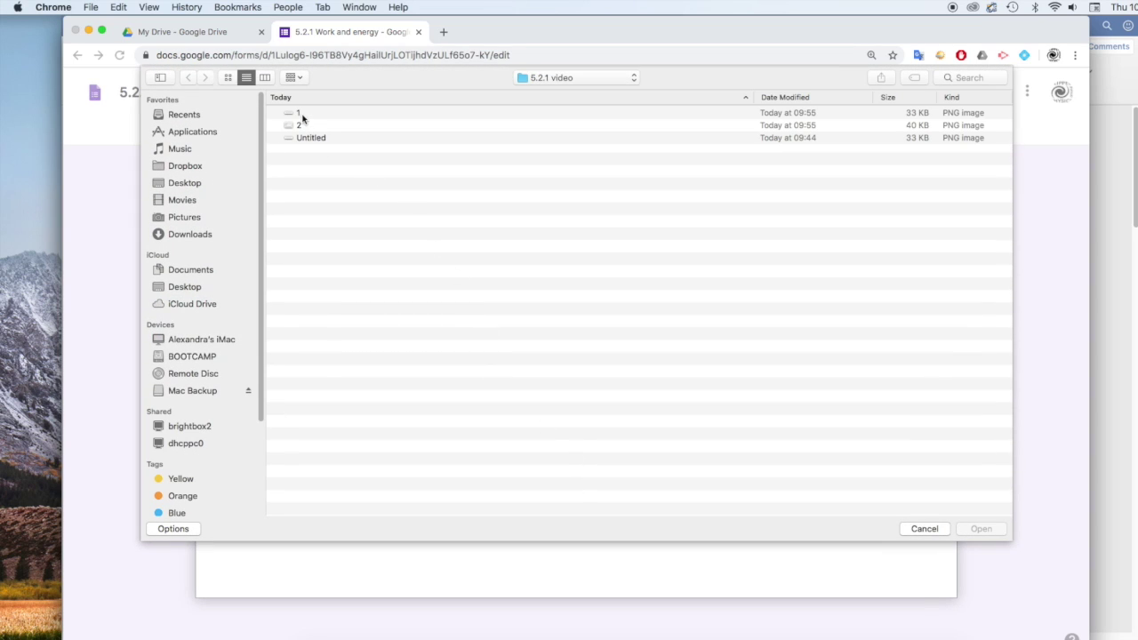
click(302, 116)
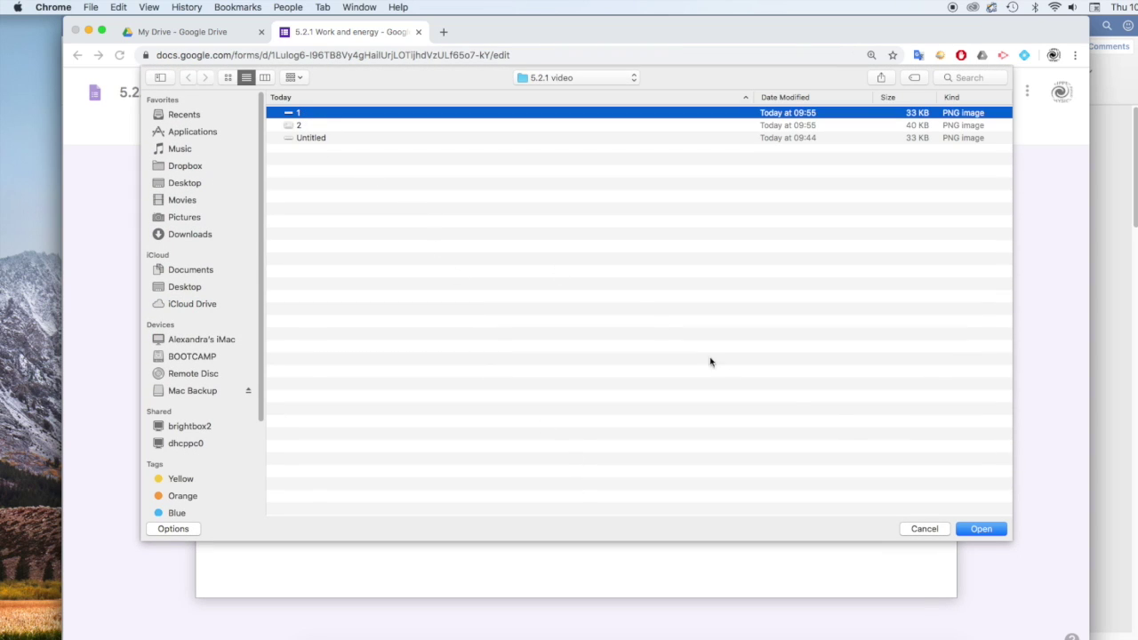
click(982, 531)
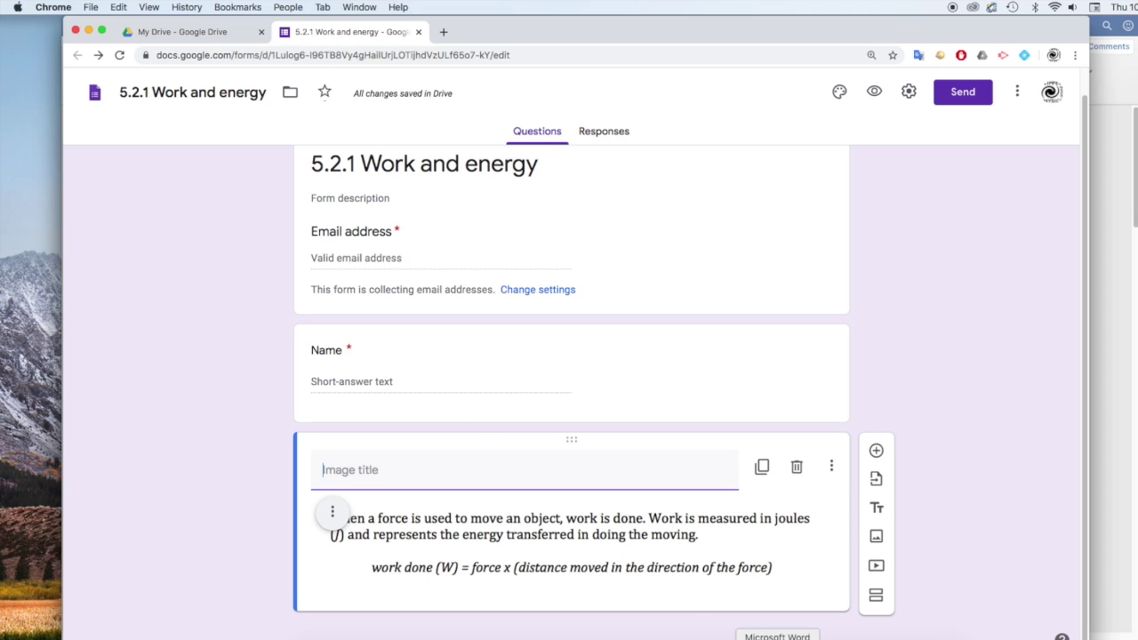
click(777, 639)
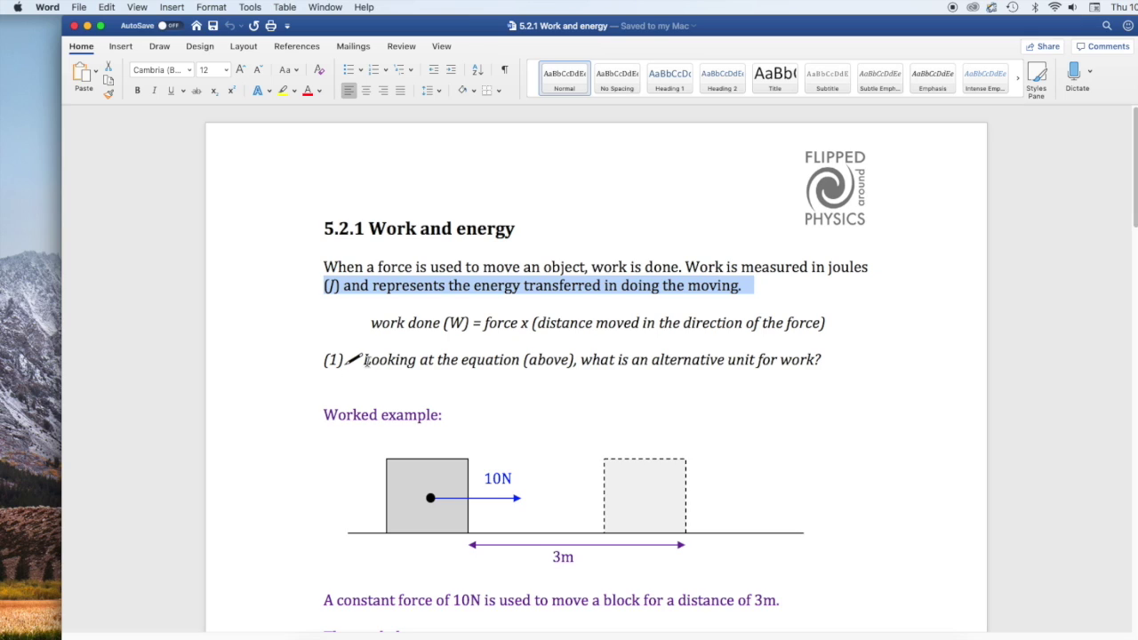
drag(365, 361, 836, 355)
key(super+c)
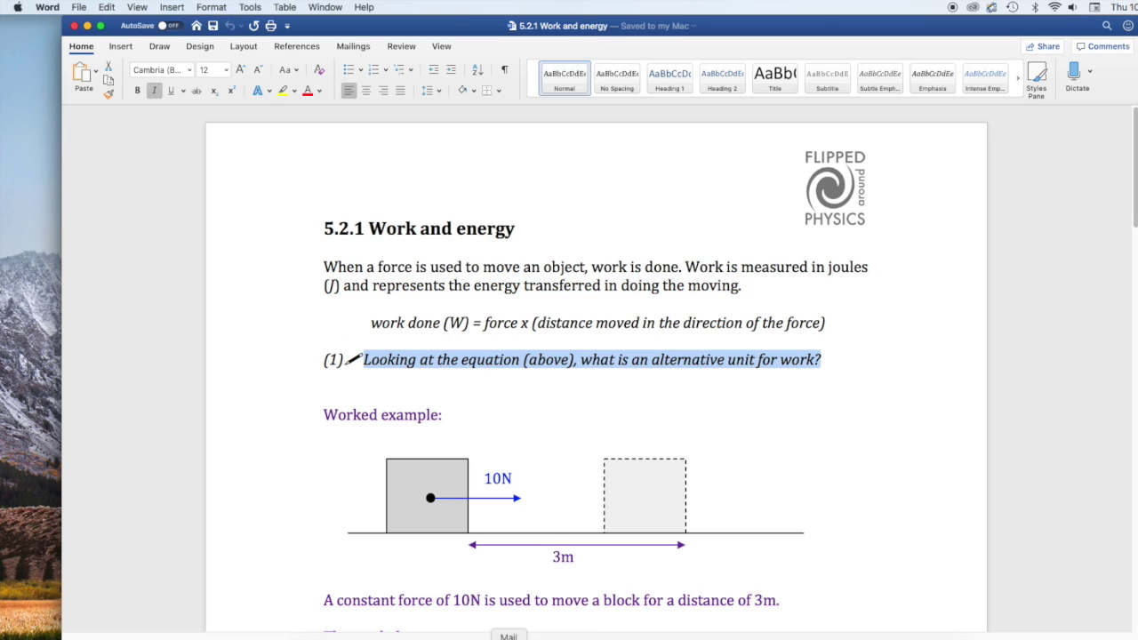
click(464, 637)
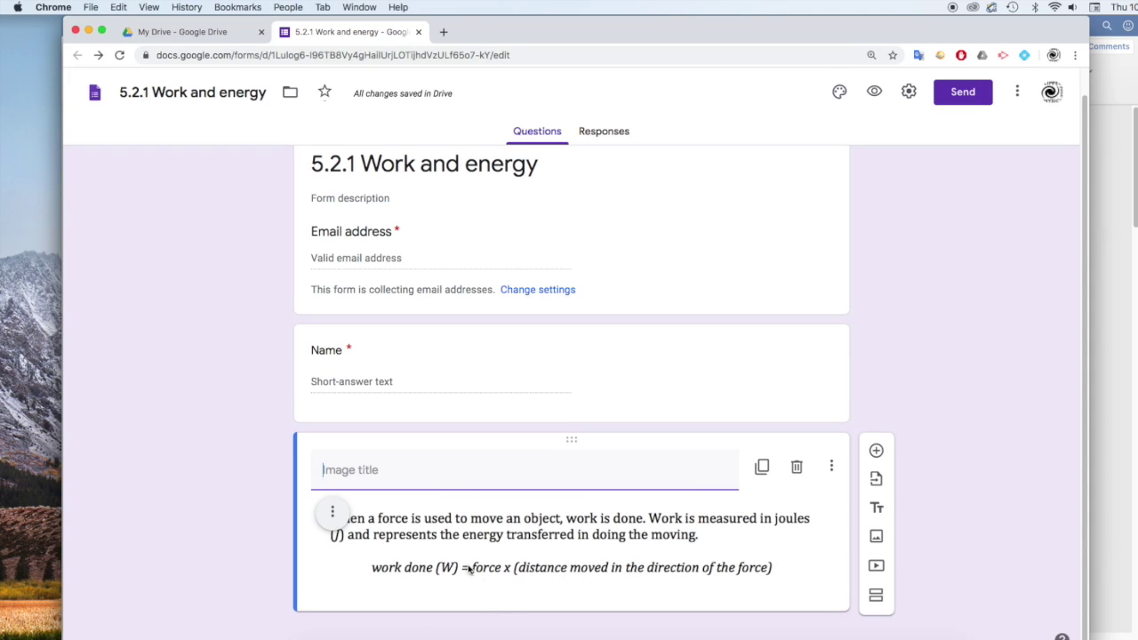
- Add a Drop-down question '(1)' with the pasted alternative-unit-for-work text
click(876, 454)
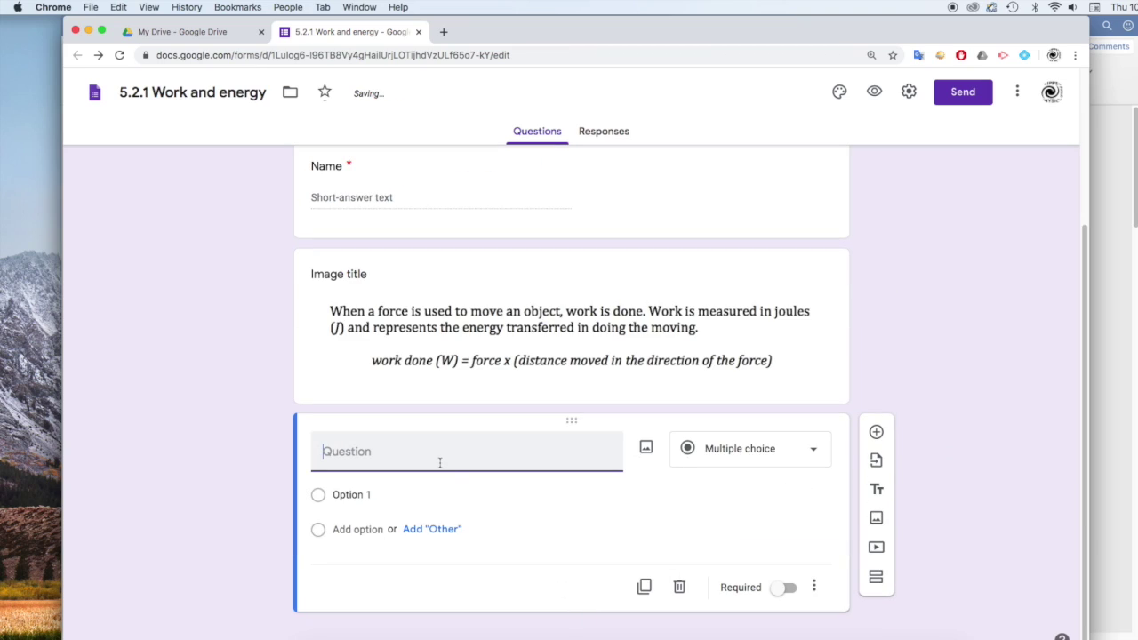
text((1))
key(super+v)
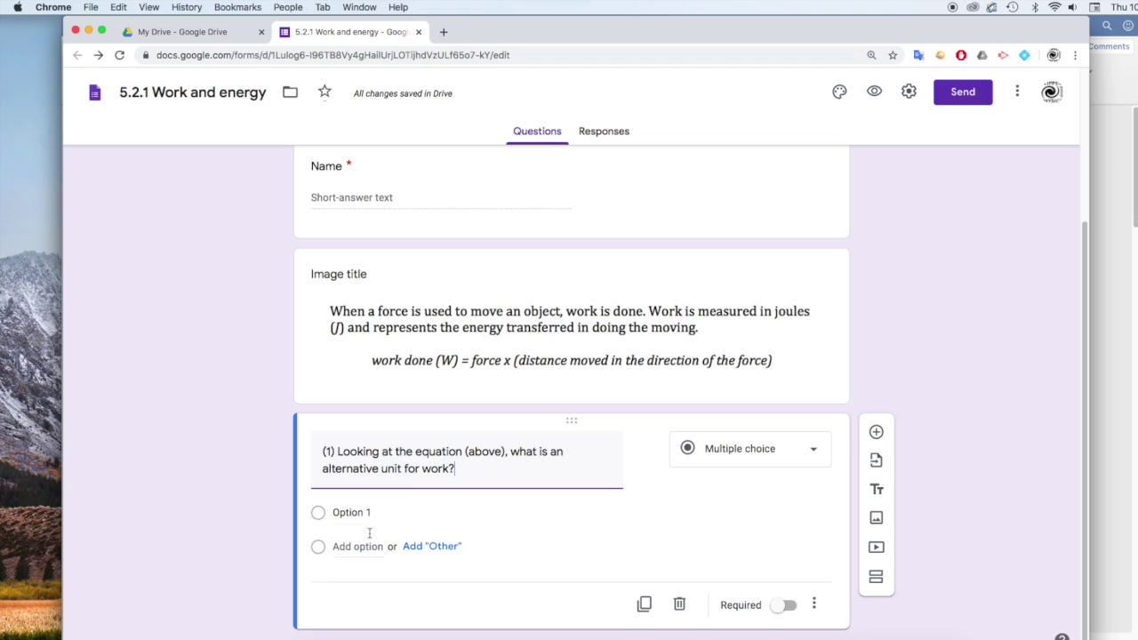
click(817, 454)
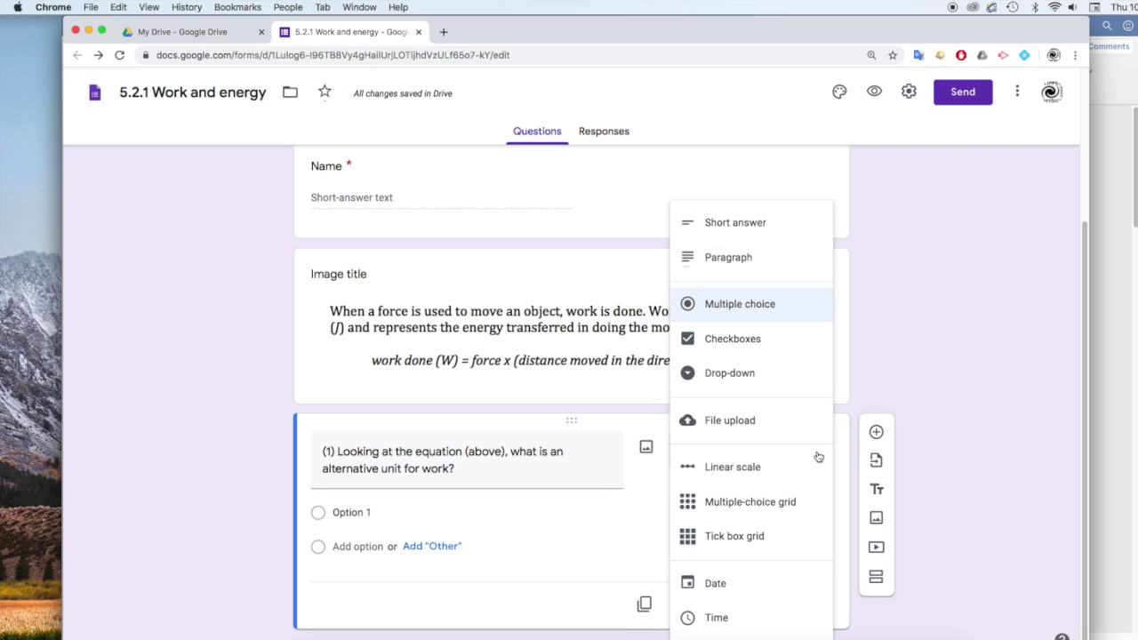
click(761, 391)
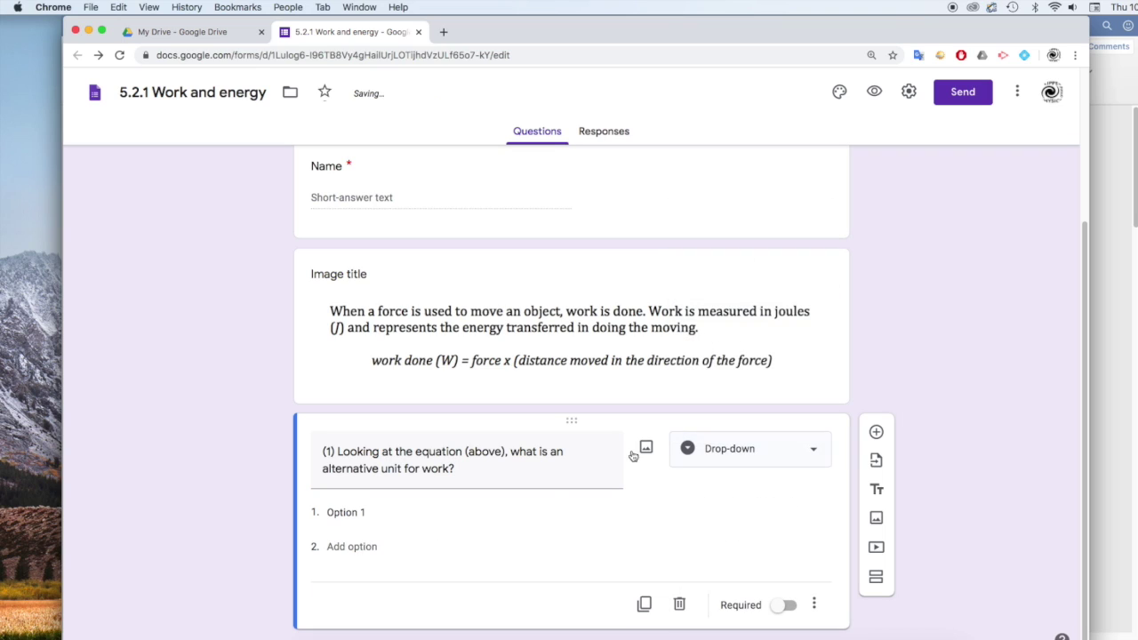
- Add options newton metre (Nm), newton/metre (N/m), metre/newton (m/N) and make it required
click(365, 513)
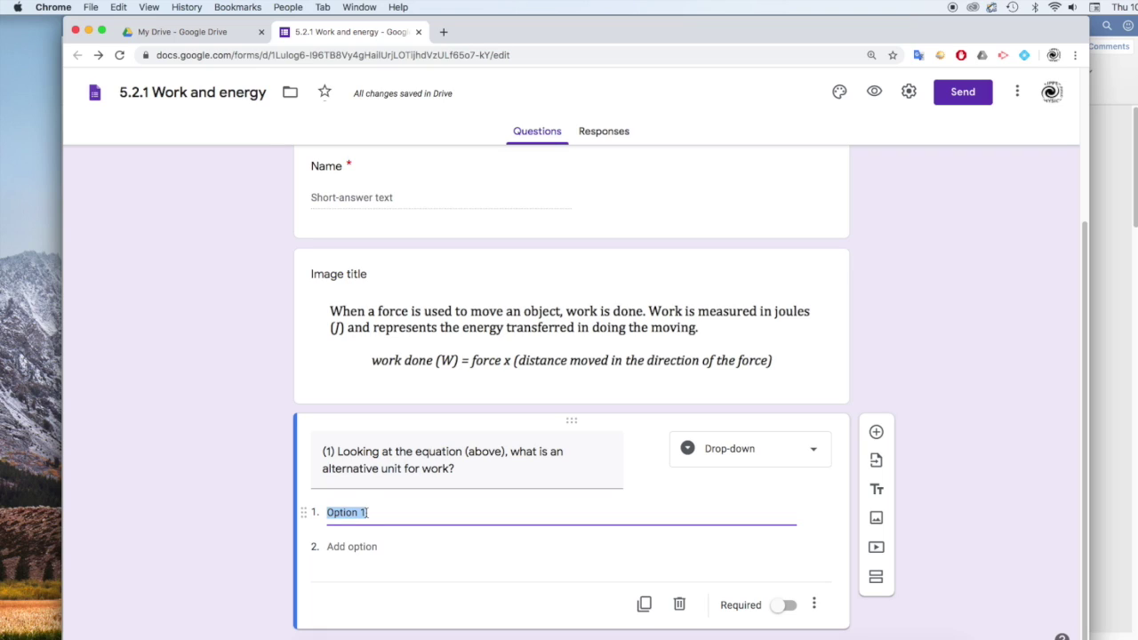
text(new)
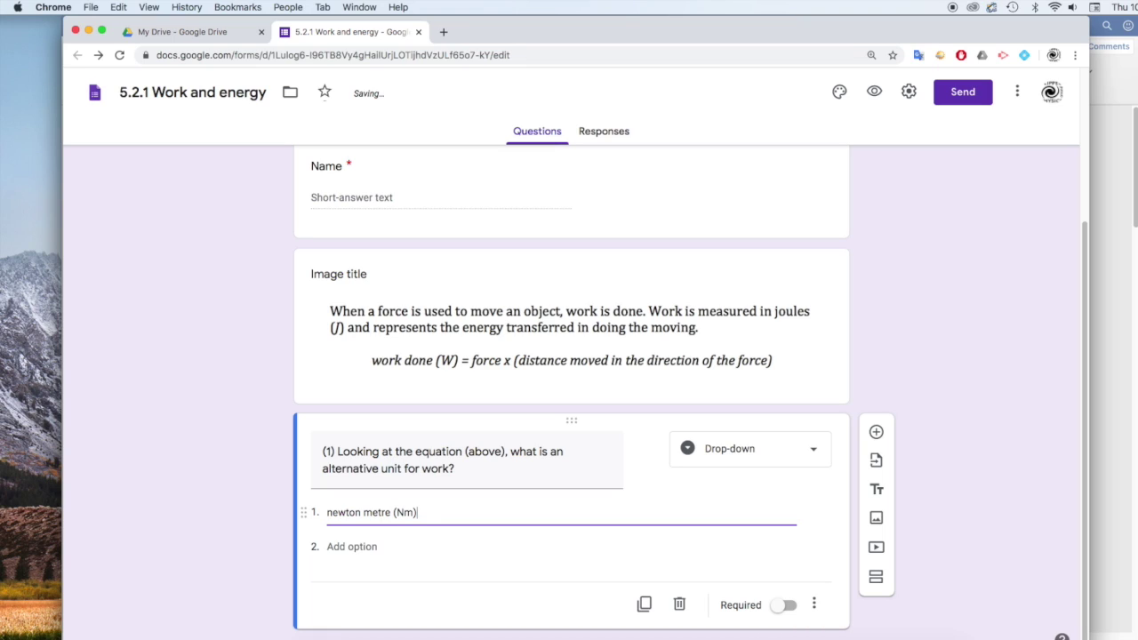
click(349, 544)
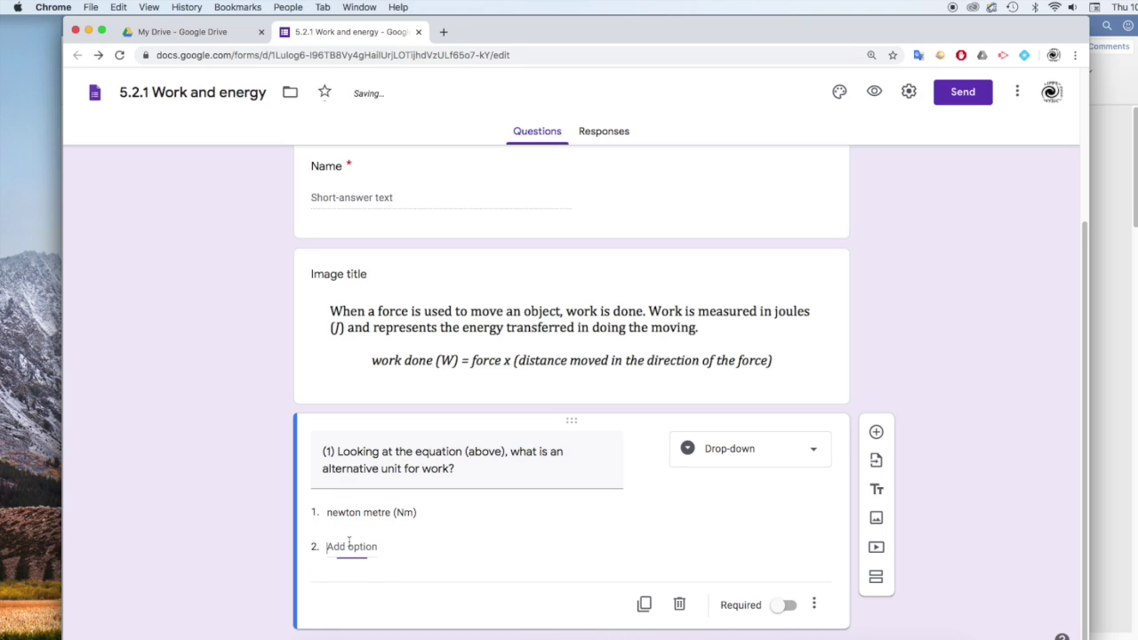
text(newt)
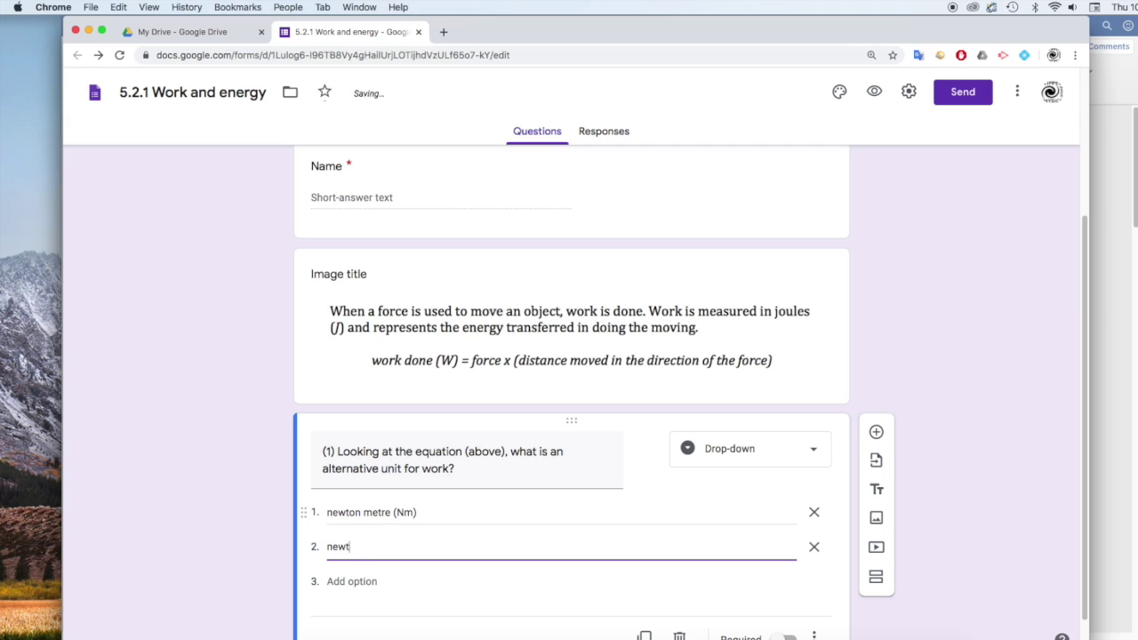
text(on/metre (N/m)
click(352, 583)
text(metre/newton (m/N)
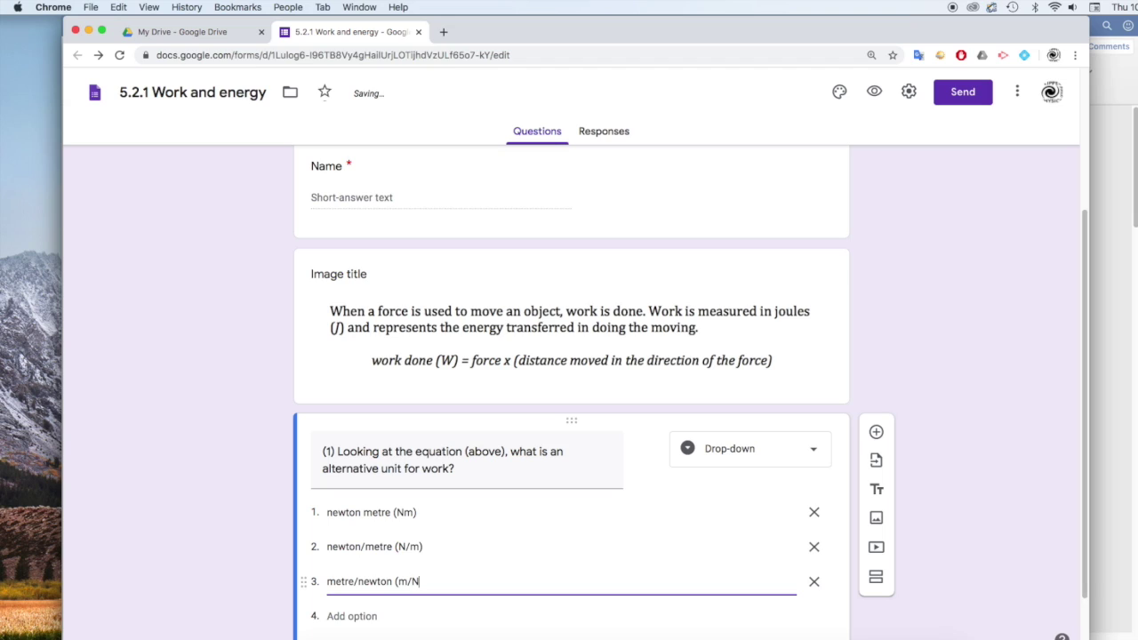
scroll(356, 570, down, 2)
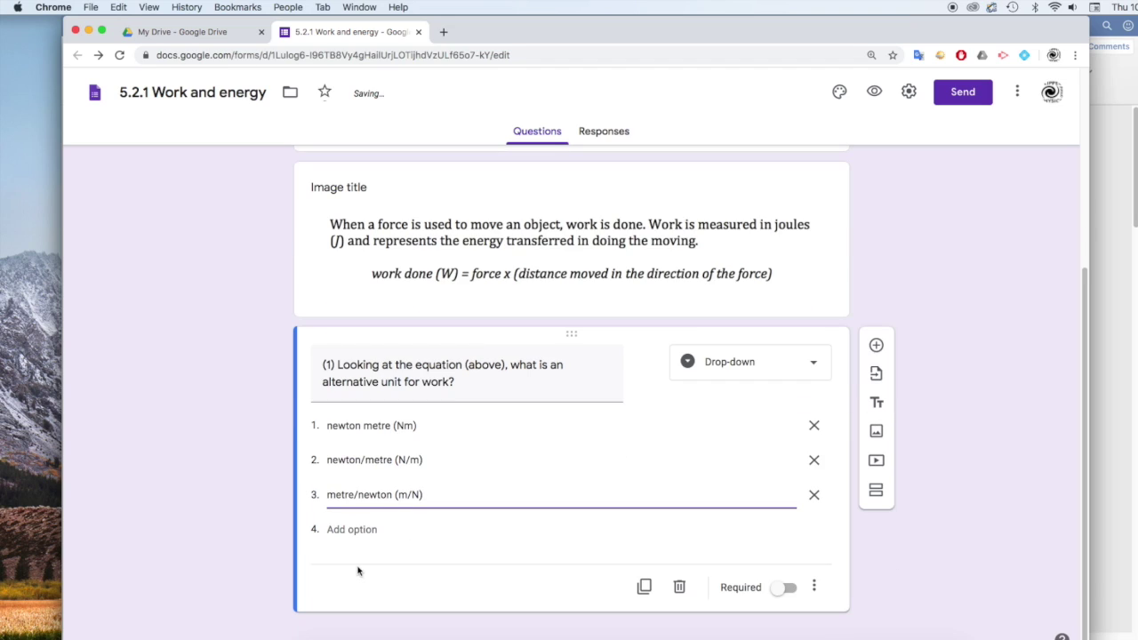
click(791, 591)
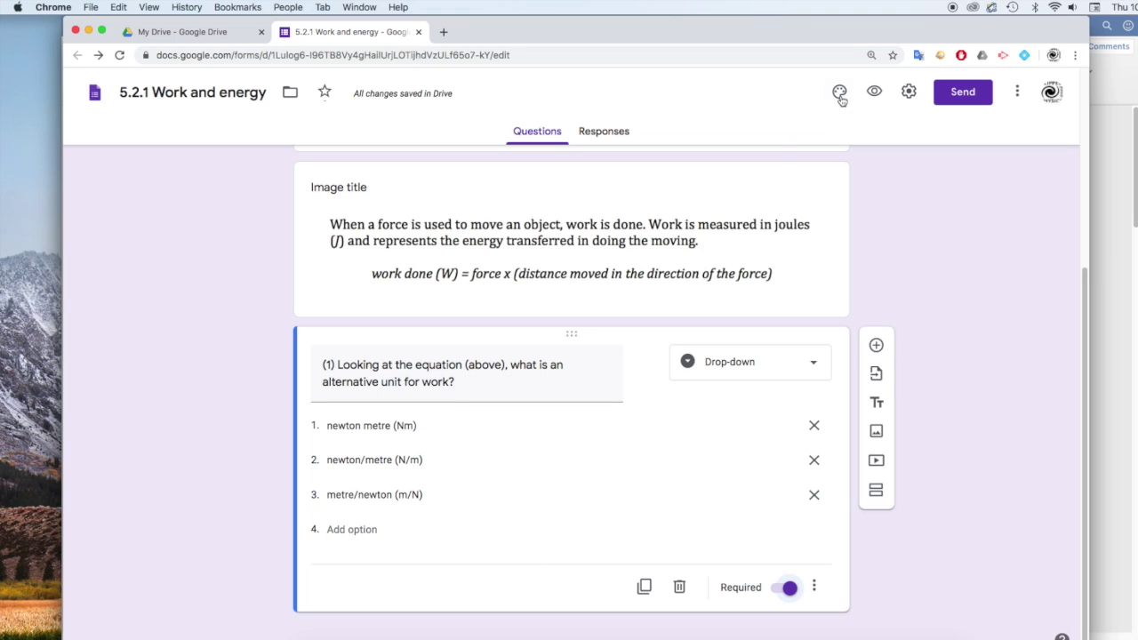
- Switch on Make this a quiz in the Quizzes settings and save
click(908, 93)
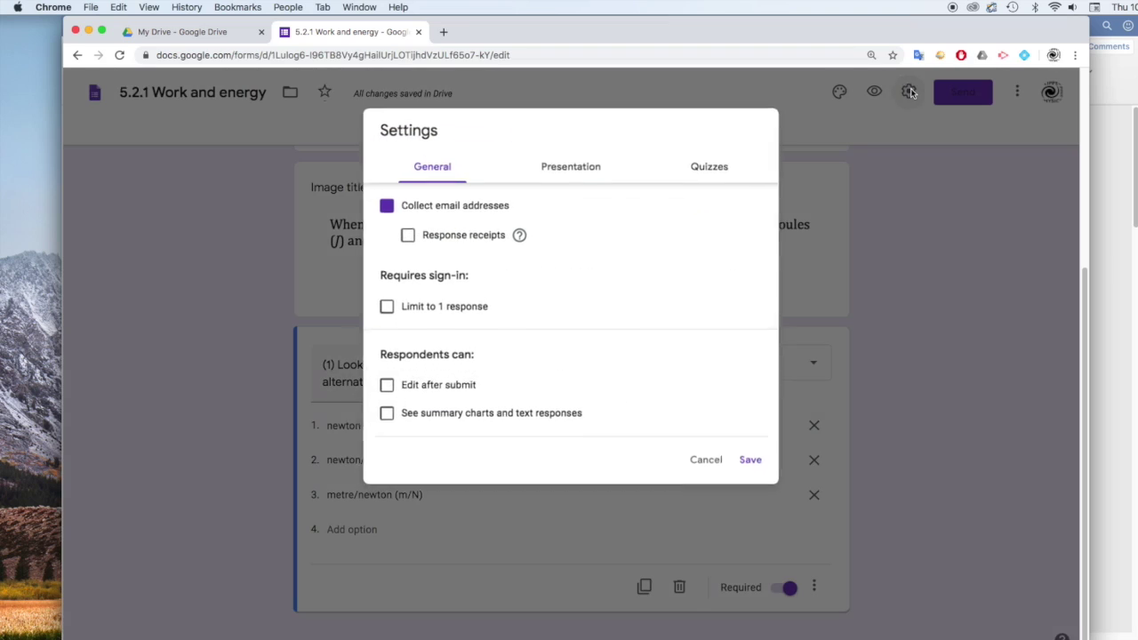
click(714, 167)
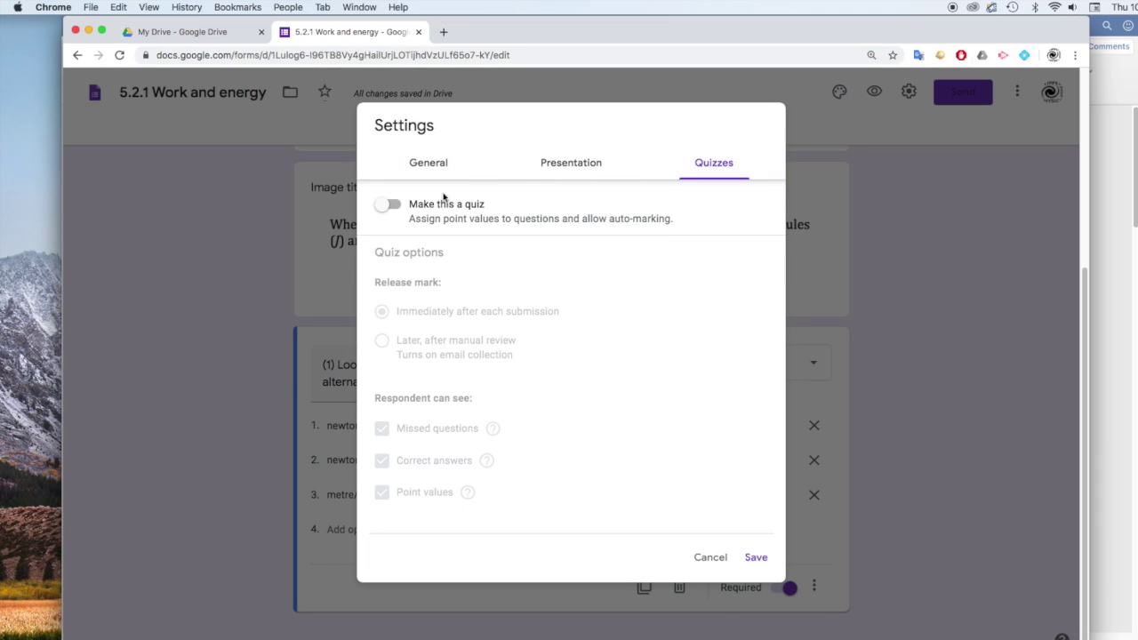
click(396, 206)
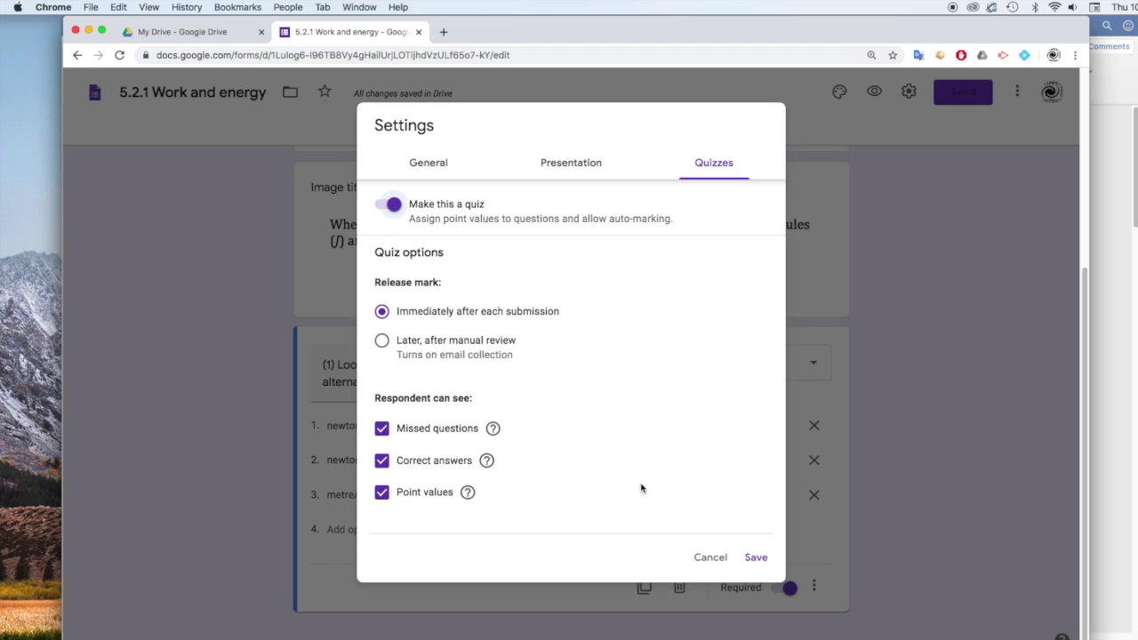
click(756, 558)
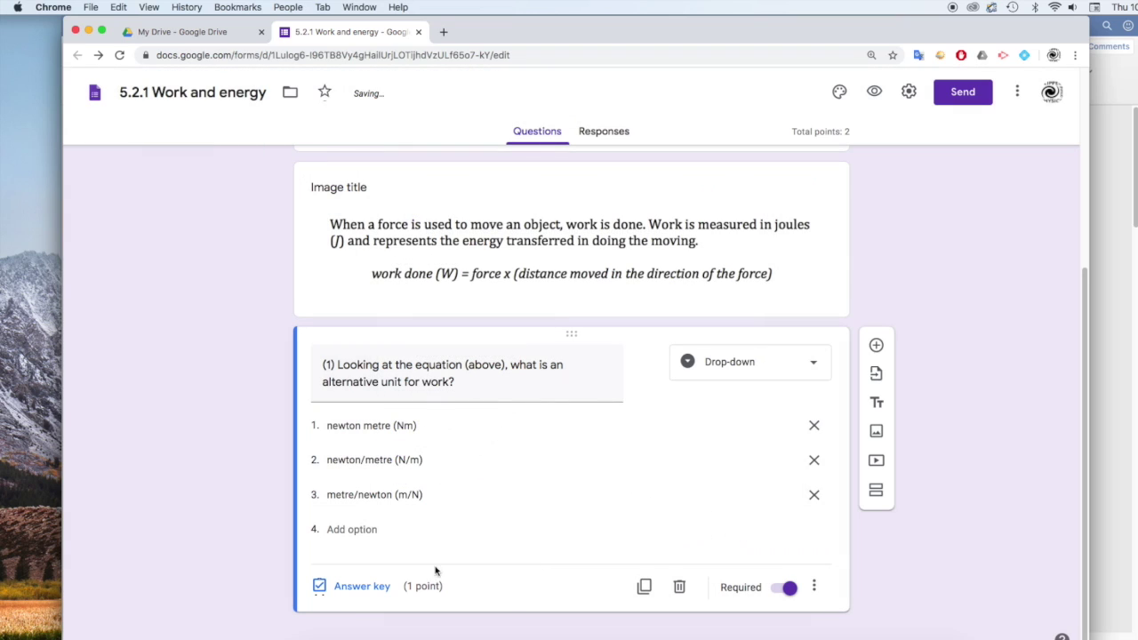
- Mark newton metre (Nm) as question (1)'s correct answer, worth 1 point
click(373, 589)
click(374, 588)
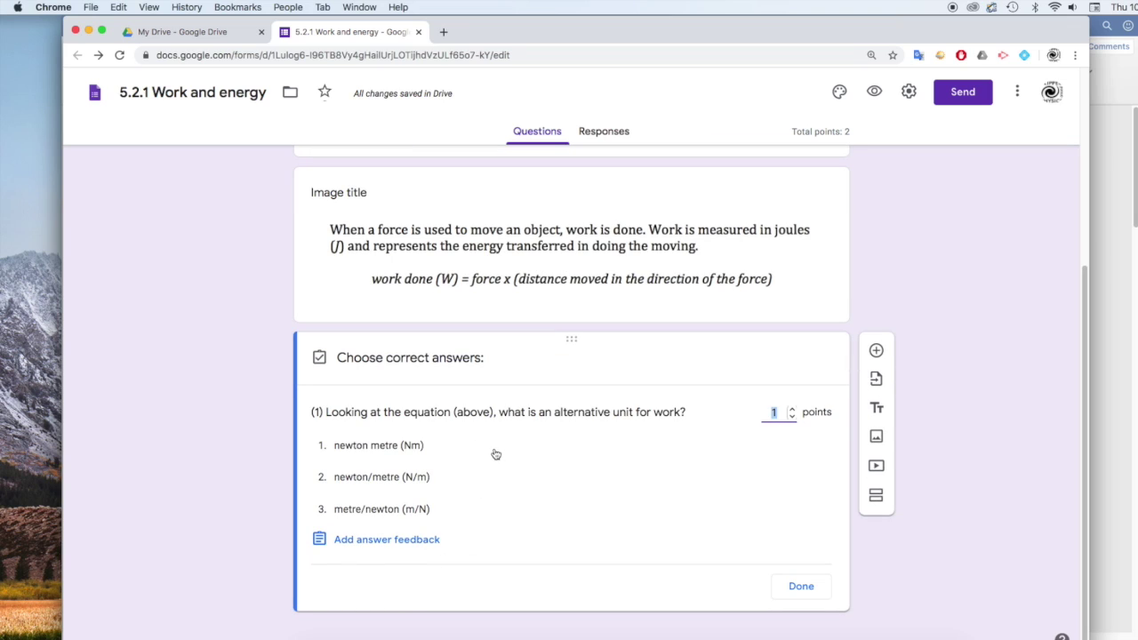
click(469, 454)
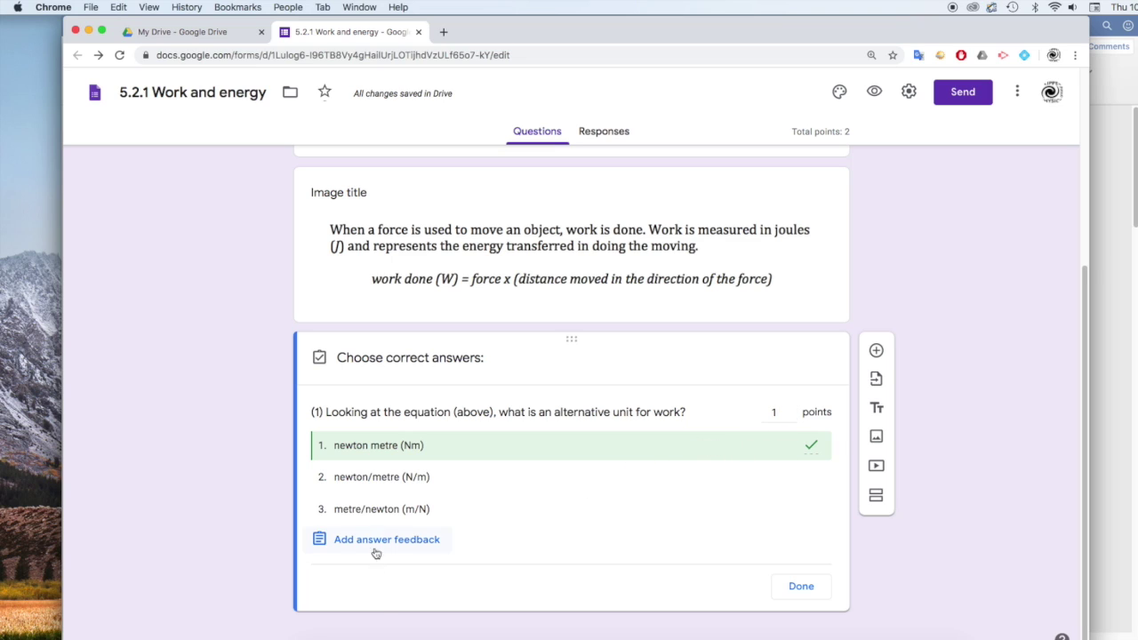
click(798, 588)
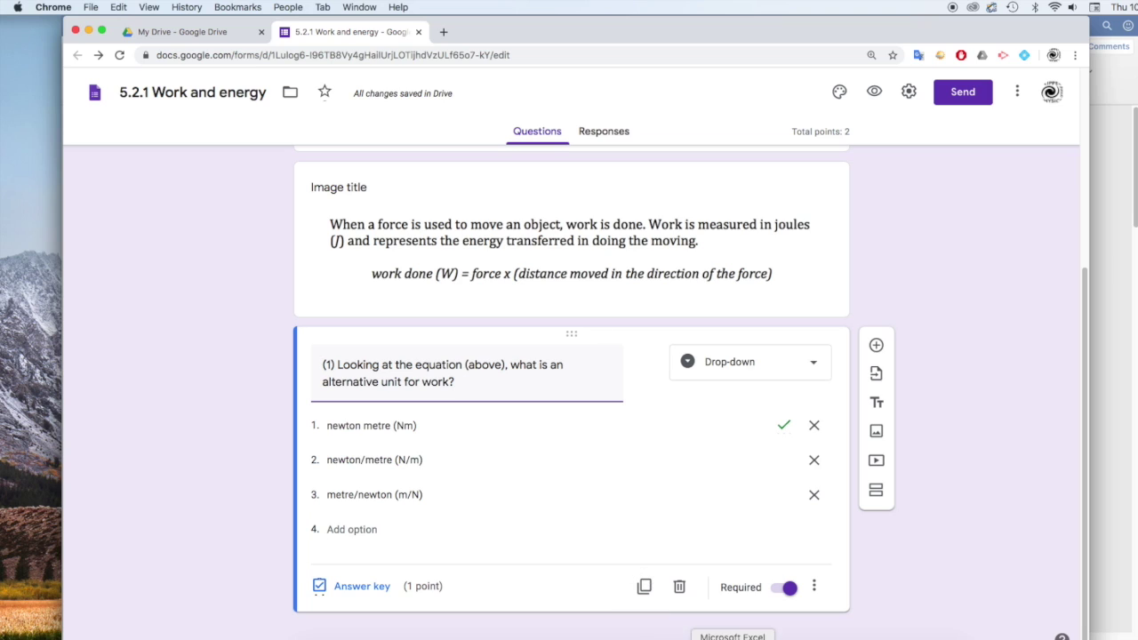
click(778, 637)
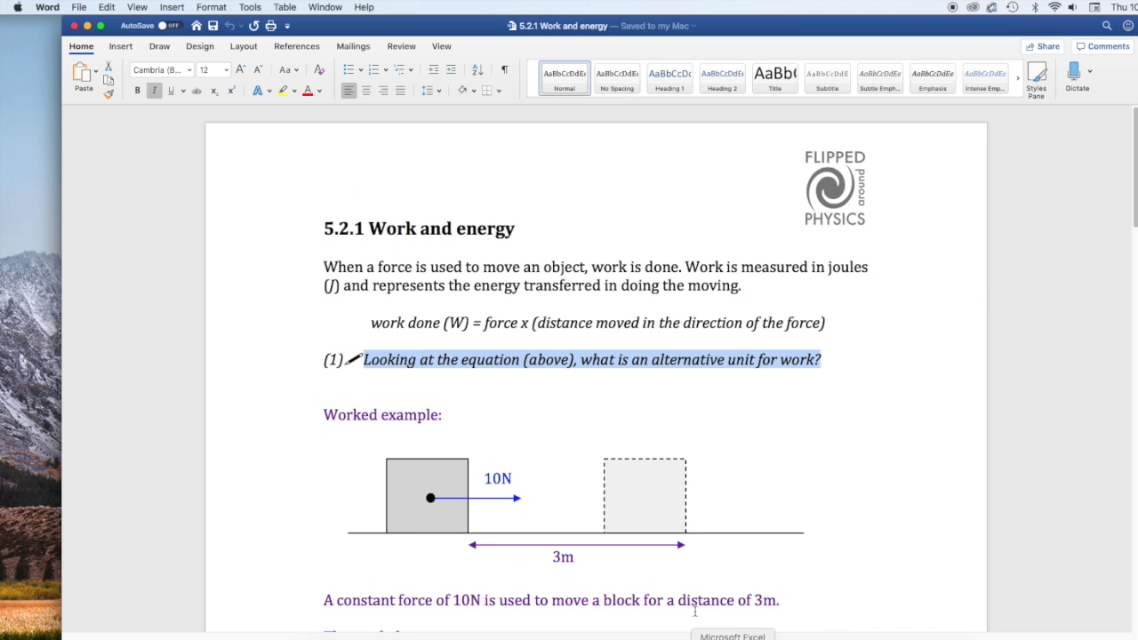
scroll(669, 582, down, 3)
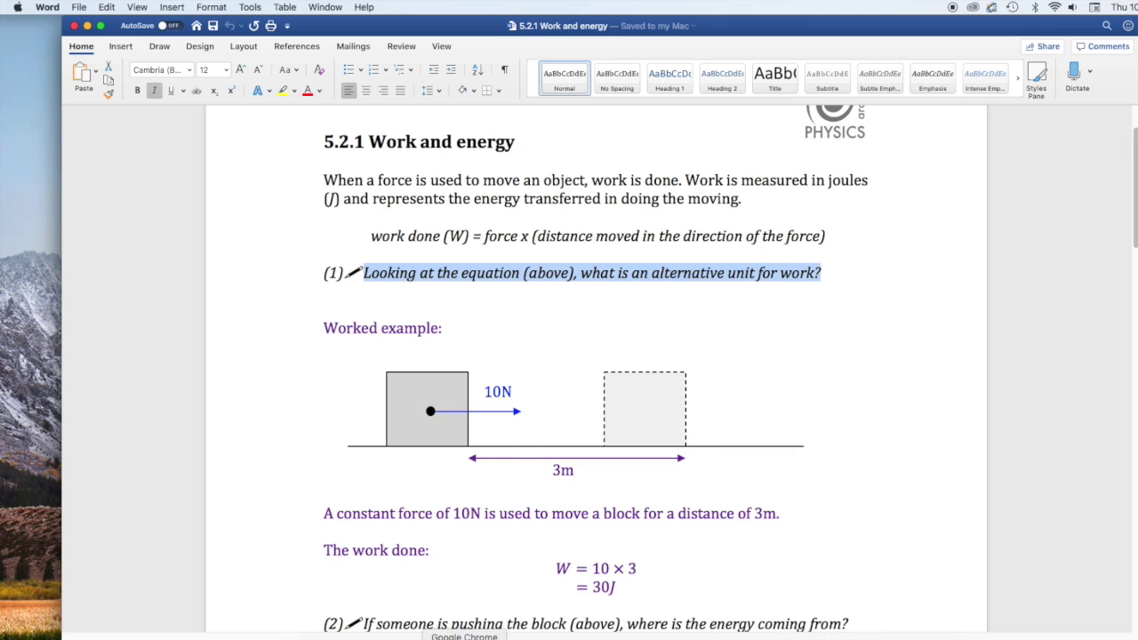
click(464, 637)
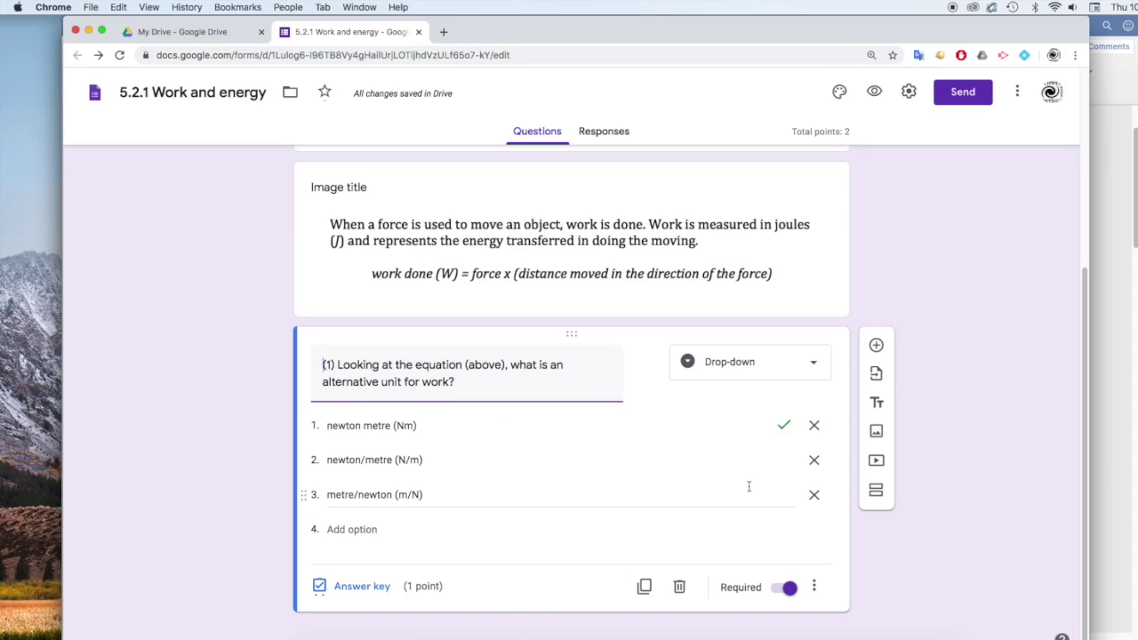
- Upload the worked-example image (10N force, 3m, 30J) below question (1)
click(877, 434)
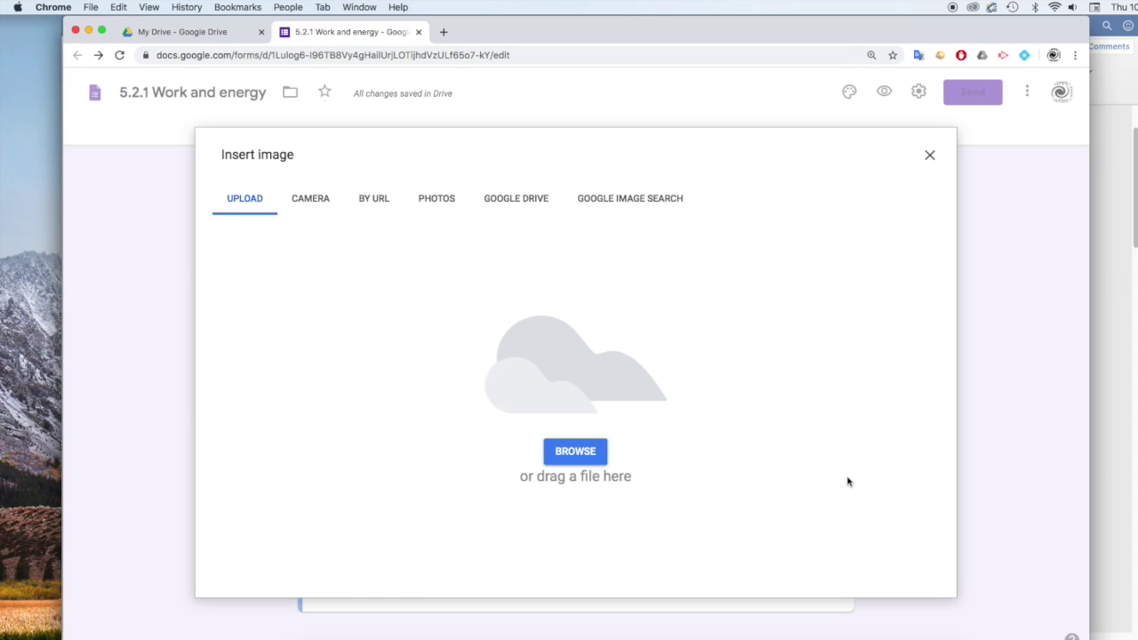
click(556, 448)
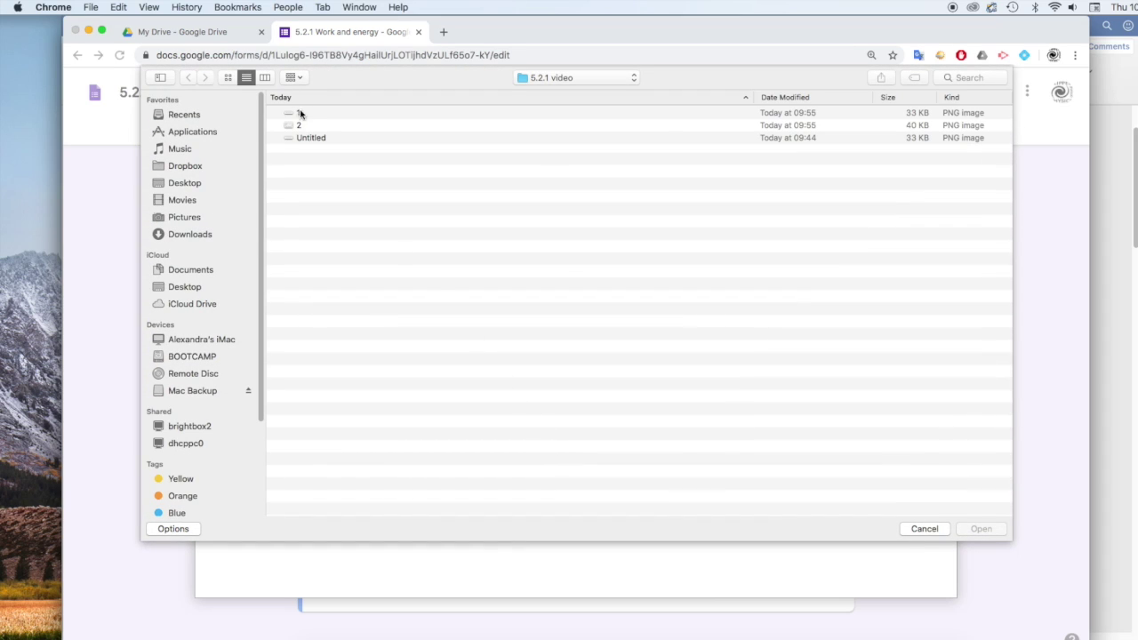
click(300, 114)
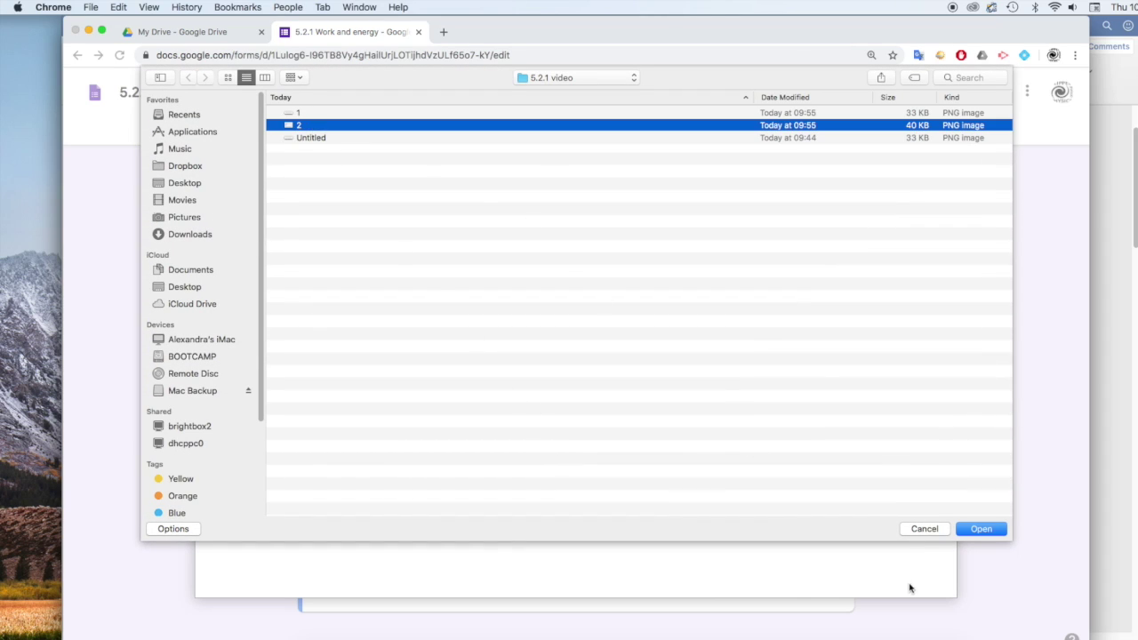
click(972, 530)
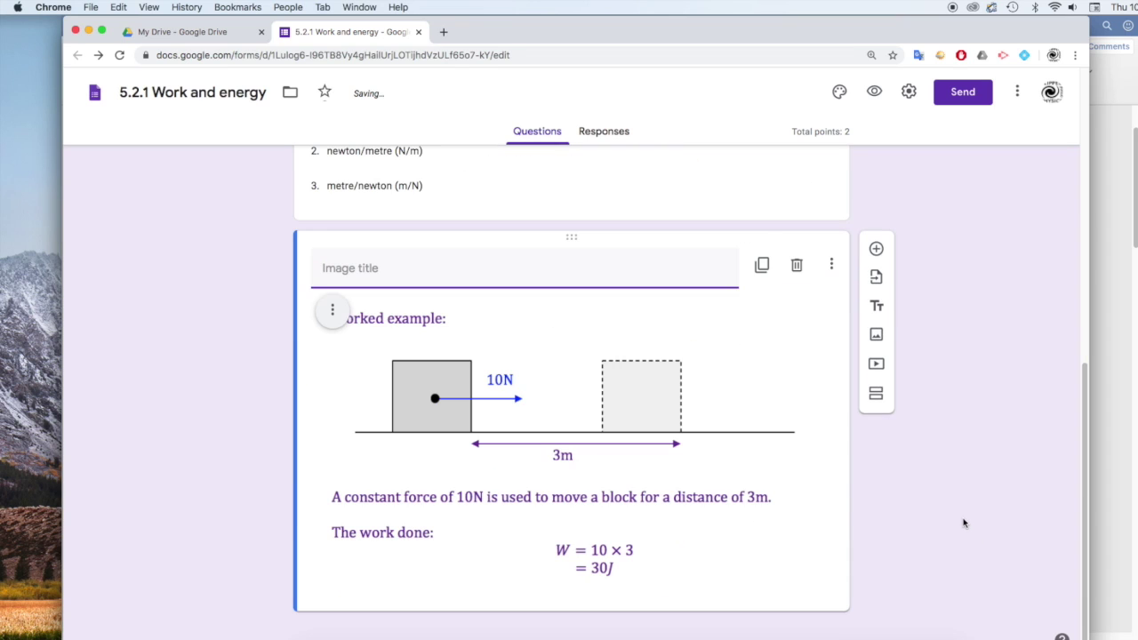
click(689, 638)
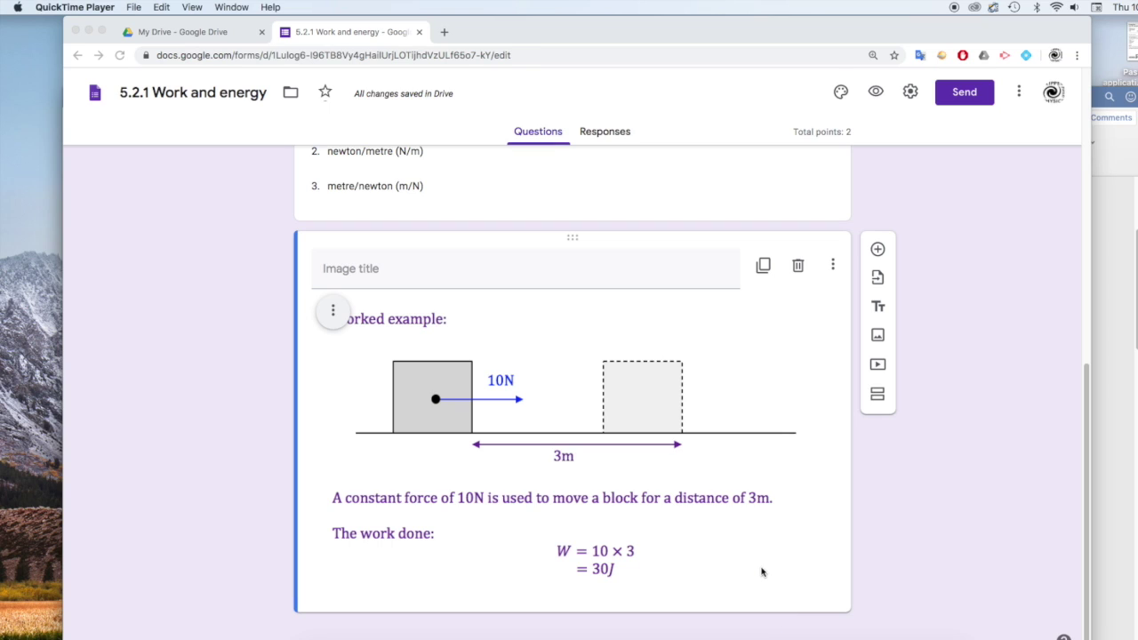
- Bring the Word worksheet forward and select the question (2) sentence about pushing the block
click(779, 639)
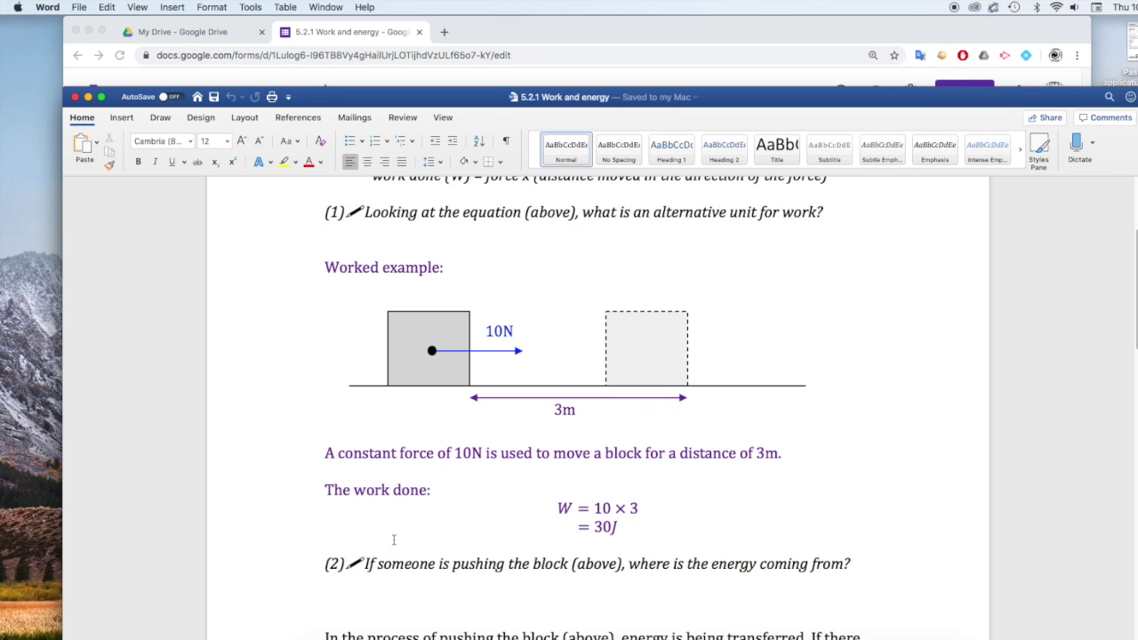
scroll(394, 539, down, 2)
drag(365, 492, 861, 498)
key(super+c)
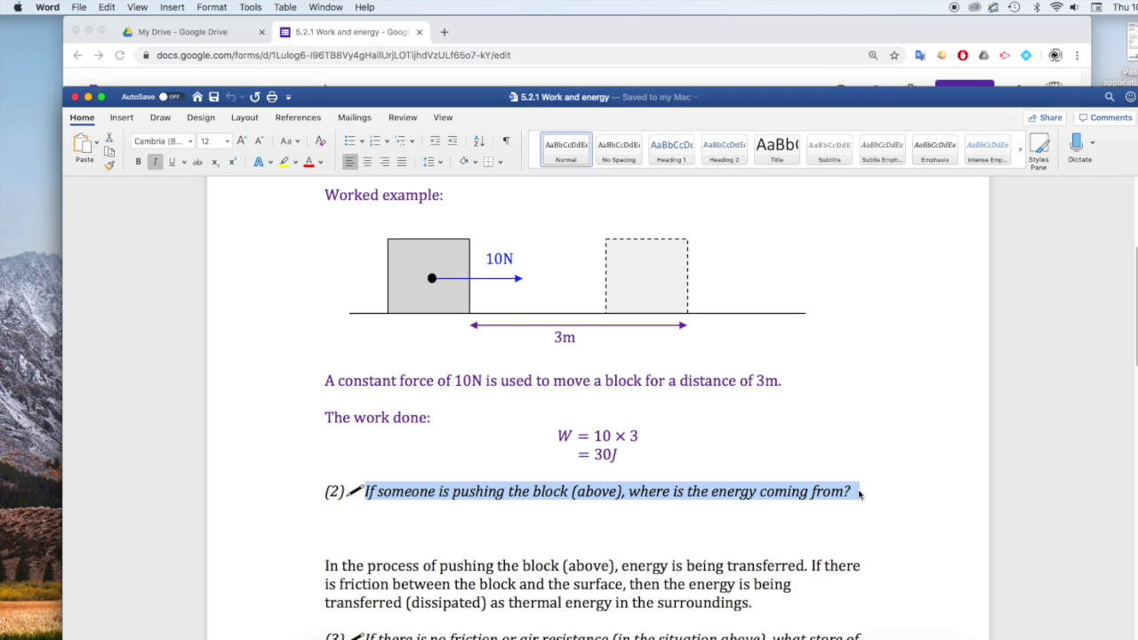
- Add required Paragraph question '(2) If someone is pushing the block (above), where is the energy coming from?'
click(458, 636)
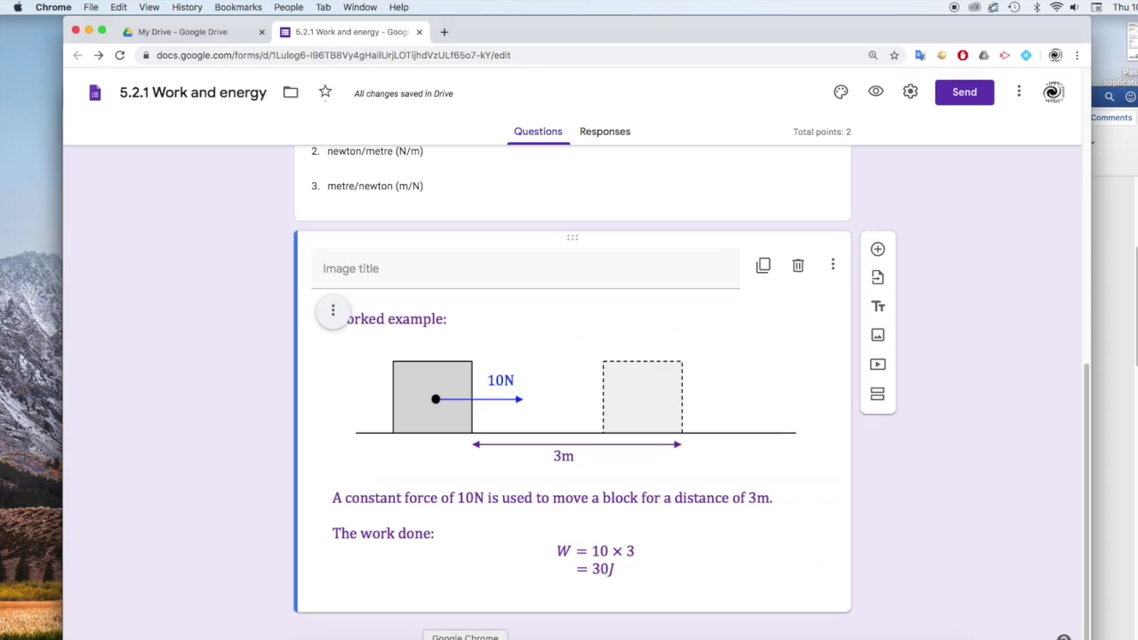
click(878, 249)
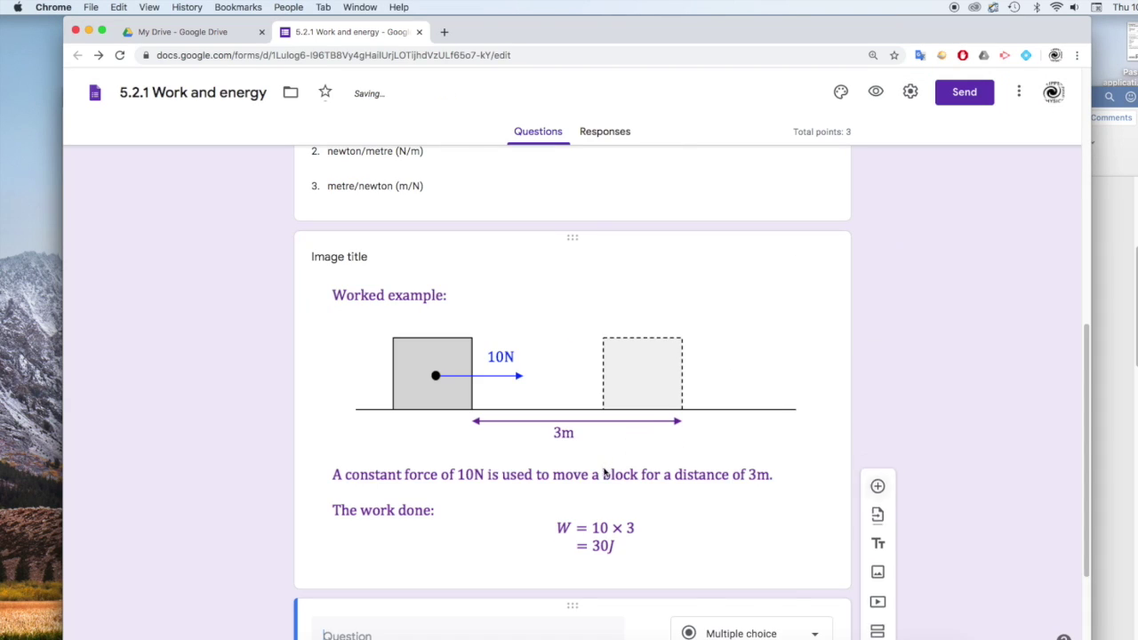
text(()
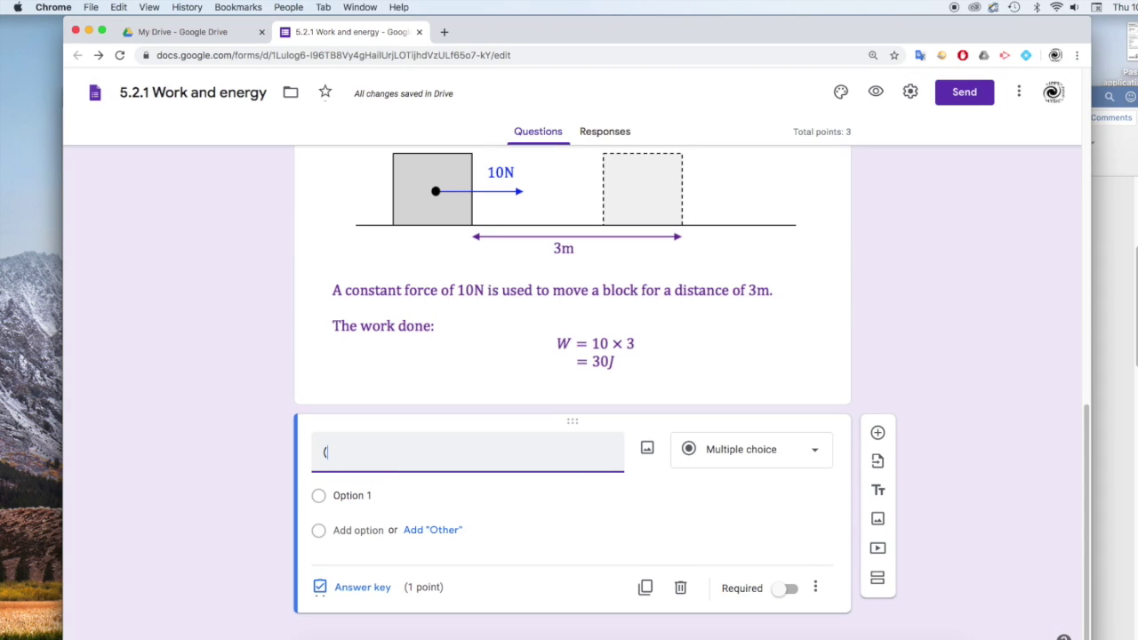
text(2))
key(super+v)
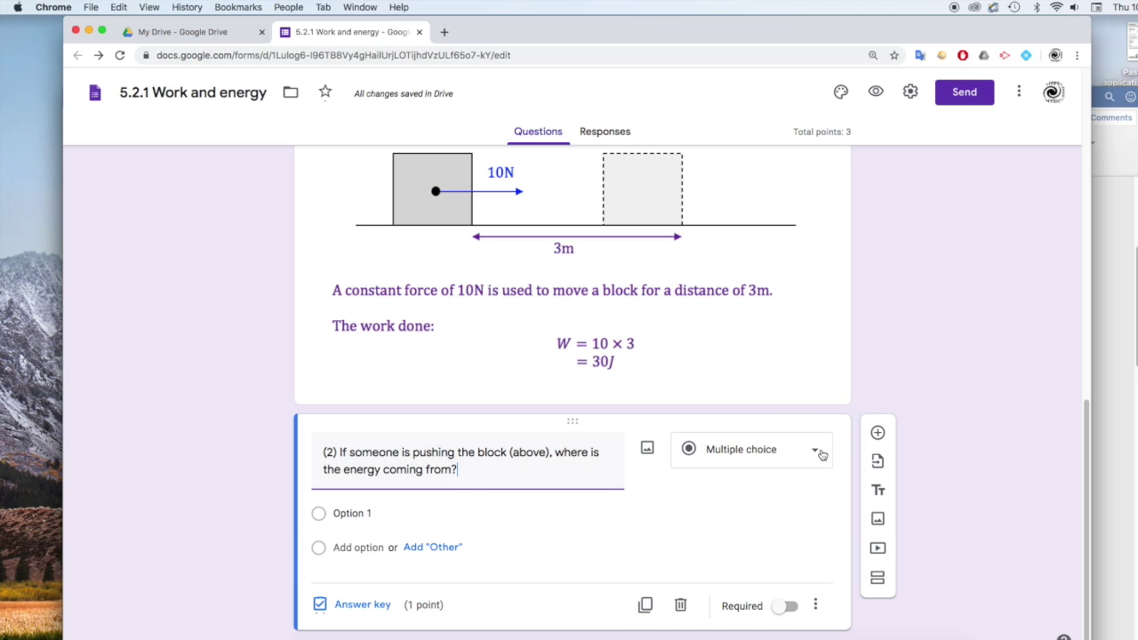
click(821, 454)
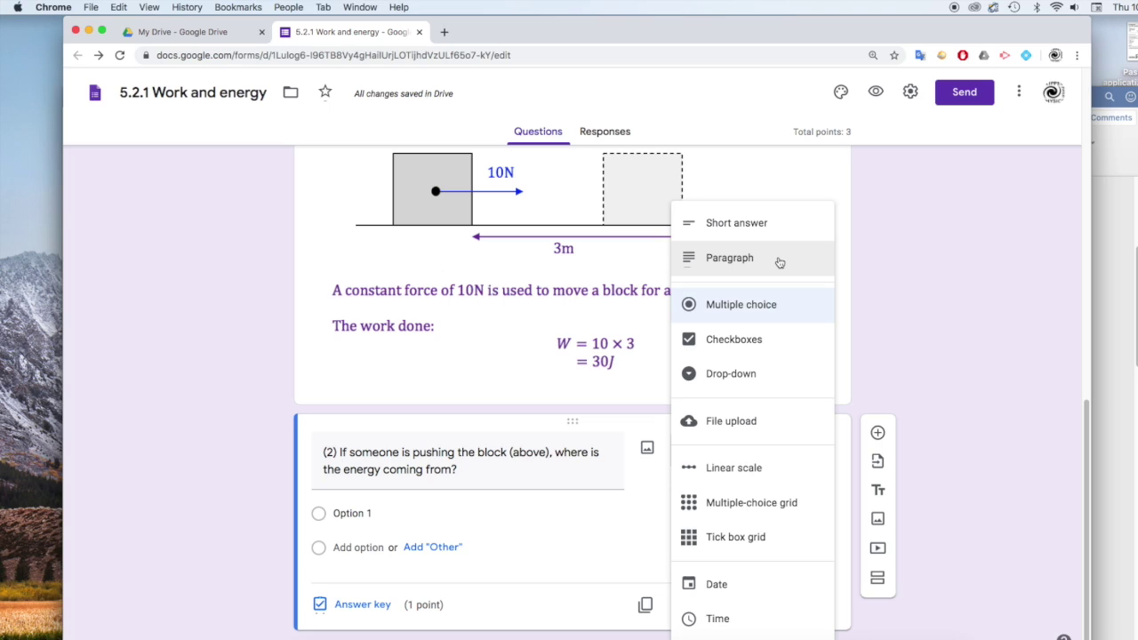
click(780, 262)
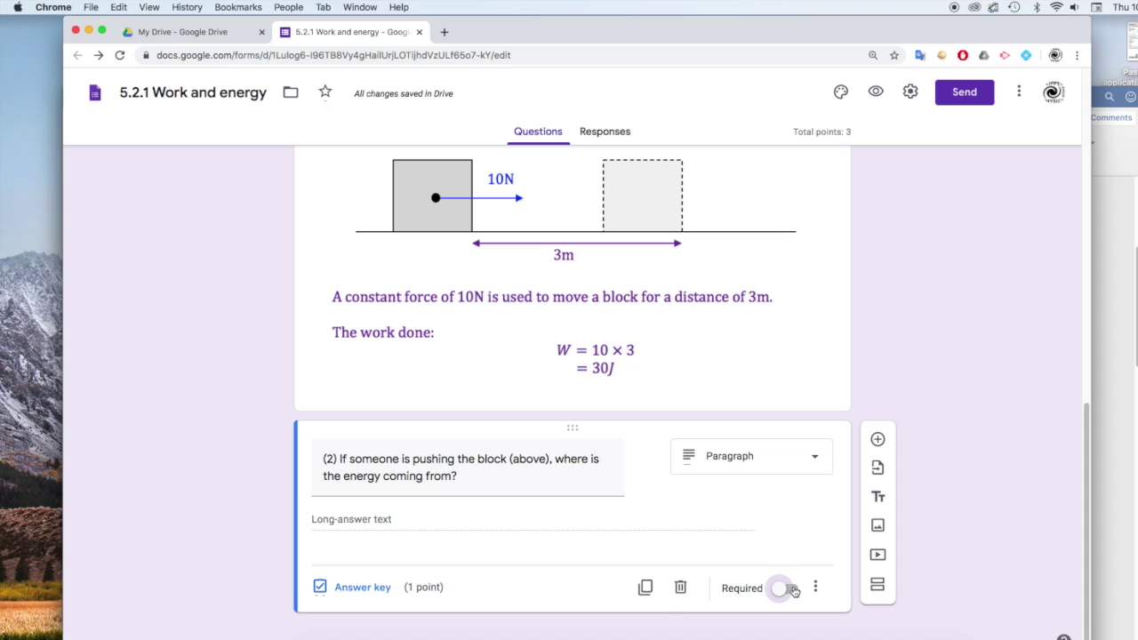
click(791, 588)
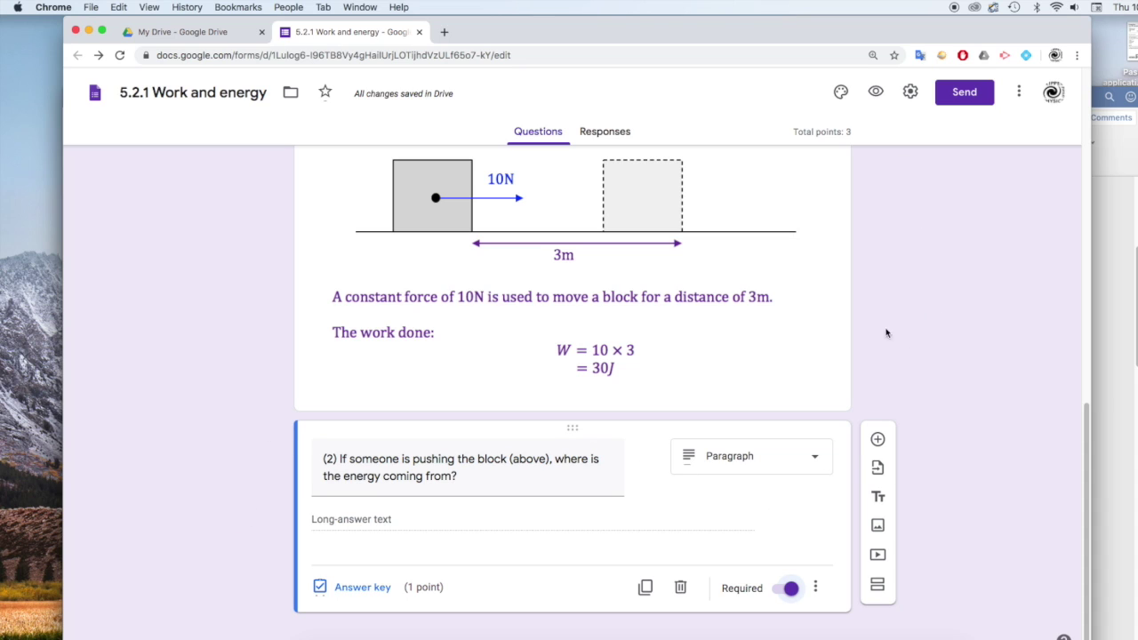
scroll(896, 313, up, 15)
scroll(863, 348, down, 15)
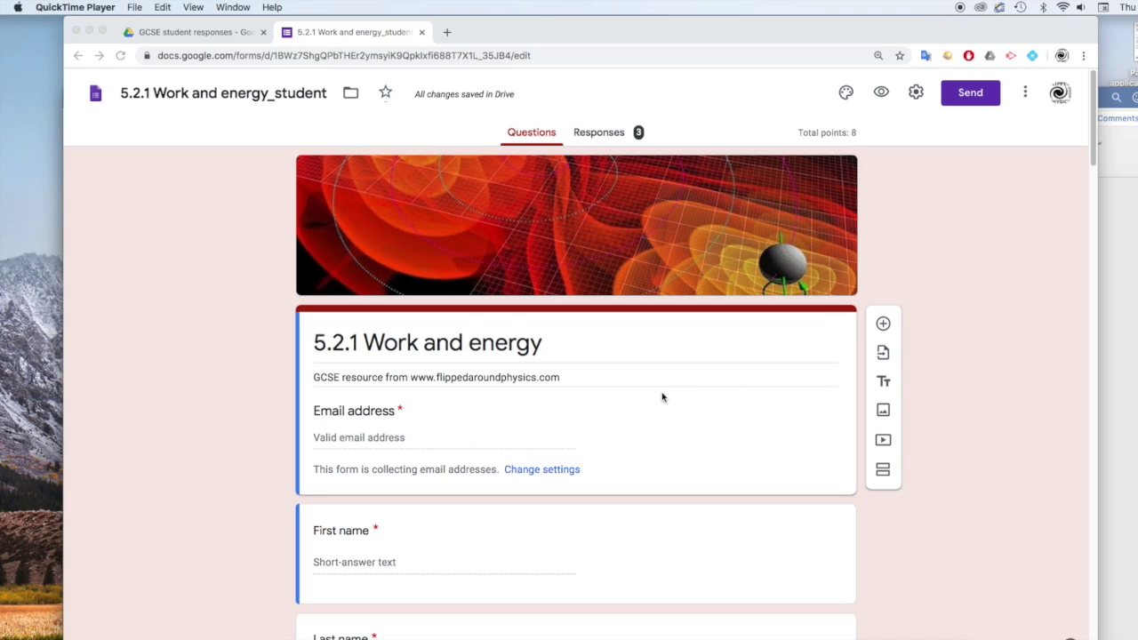
click(849, 94)
click(847, 92)
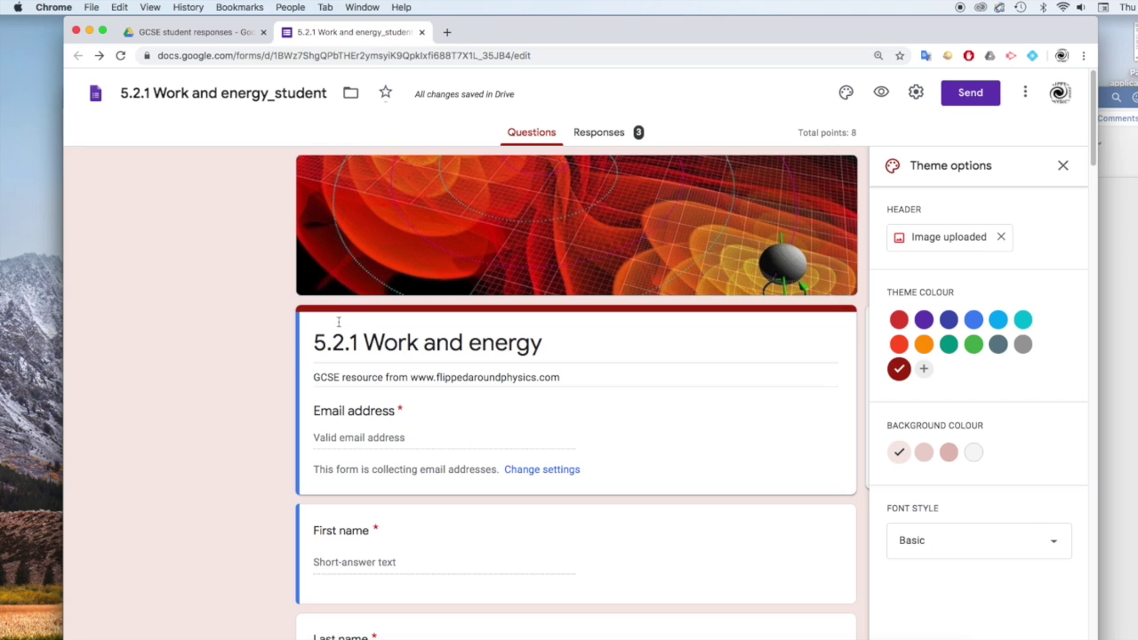
click(1062, 165)
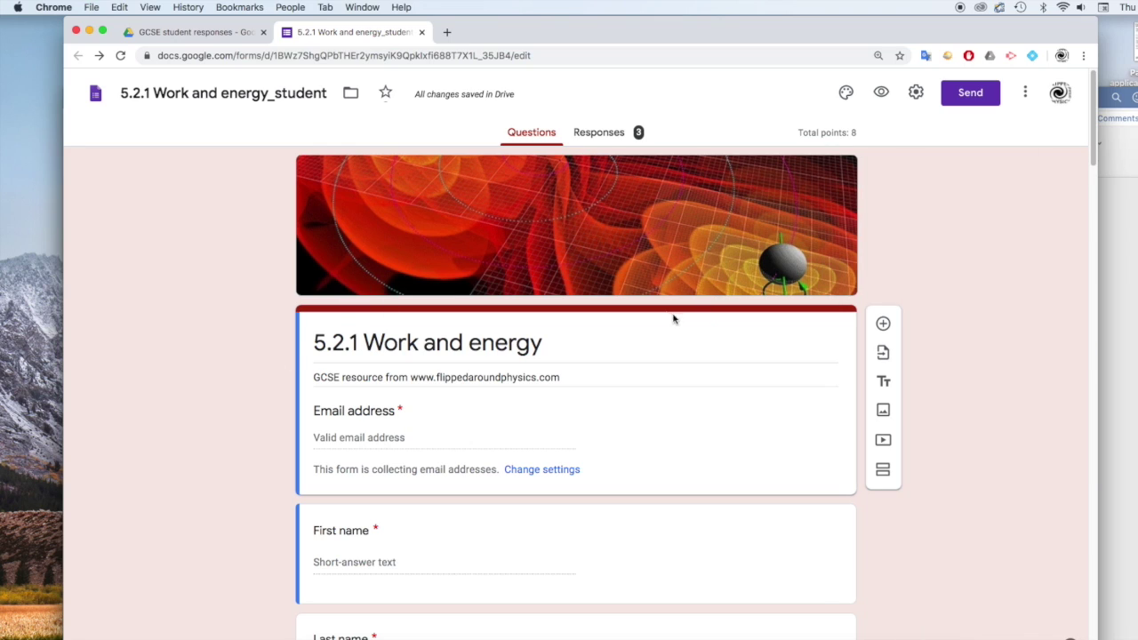
scroll(665, 316, down, 12)
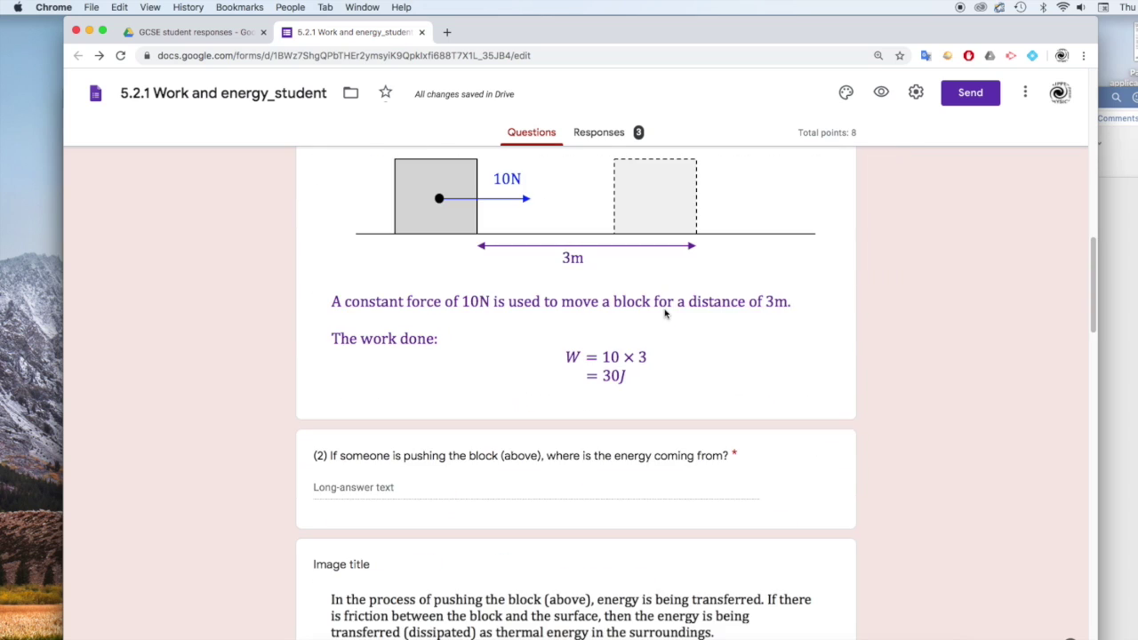
scroll(665, 313, down, 15)
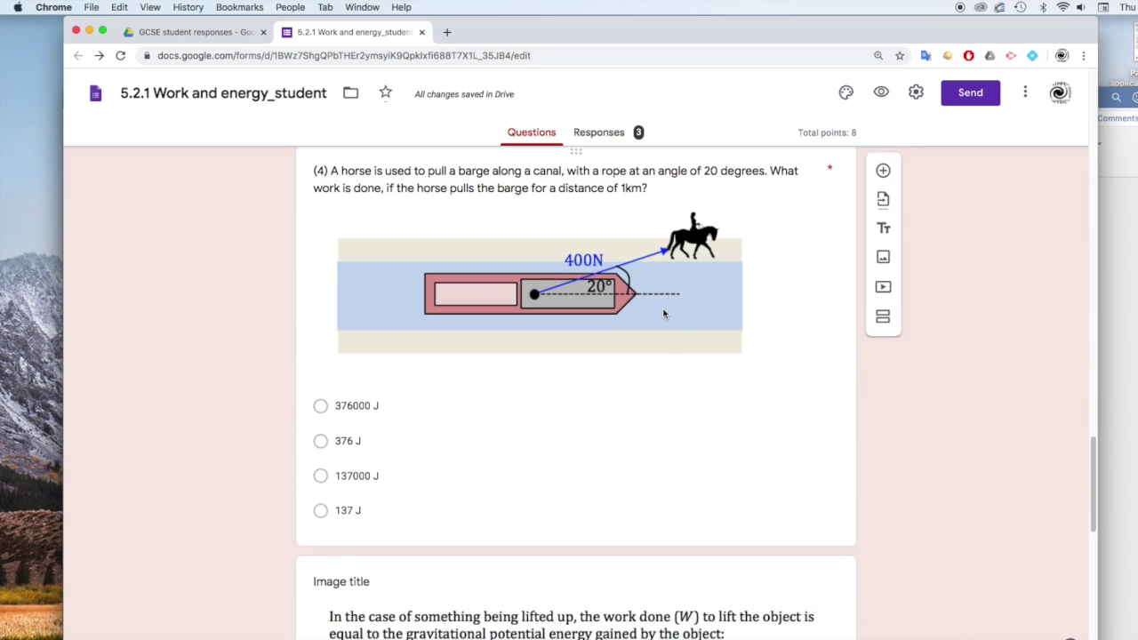
scroll(665, 313, down, 15)
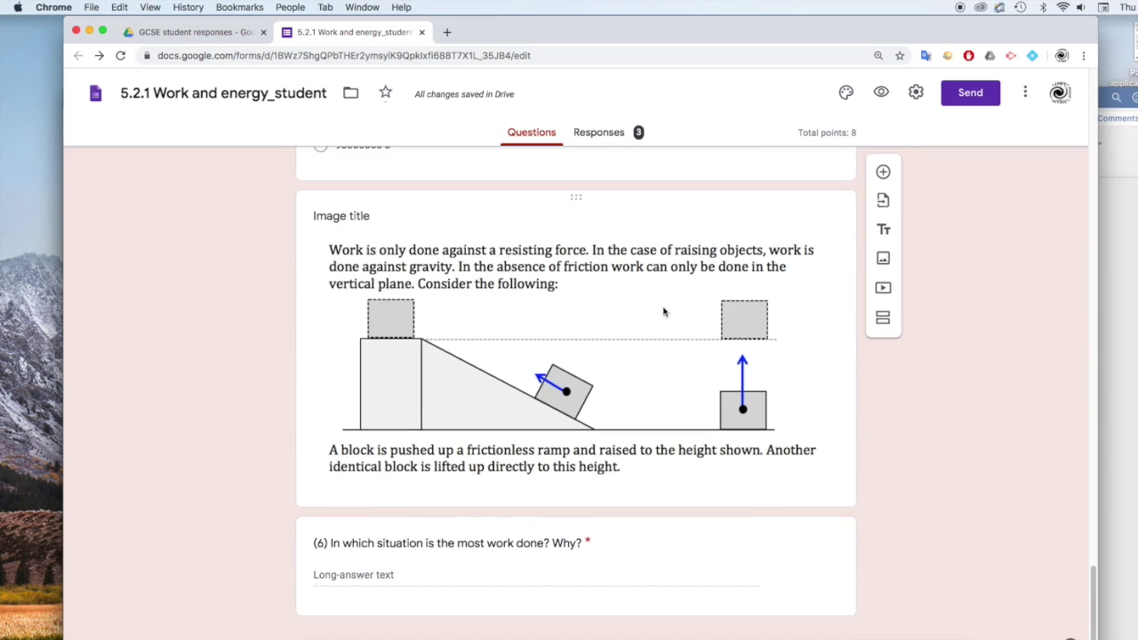
scroll(618, 324, up, 15)
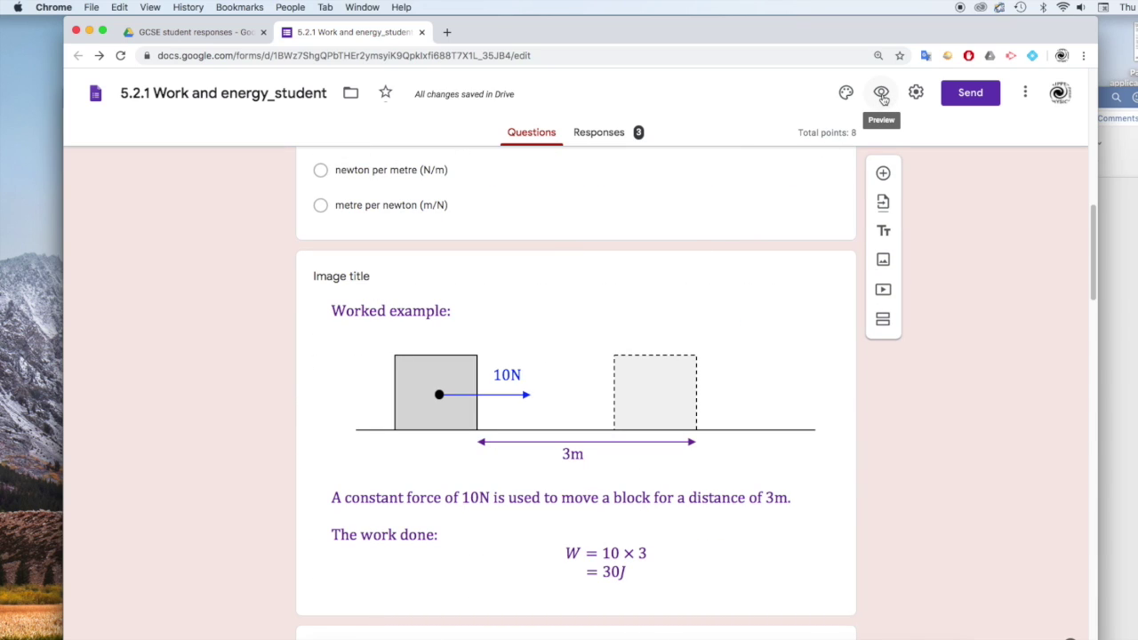
- Preview the quiz as a respondent, scroll through it, and try submitting with no answers
click(881, 94)
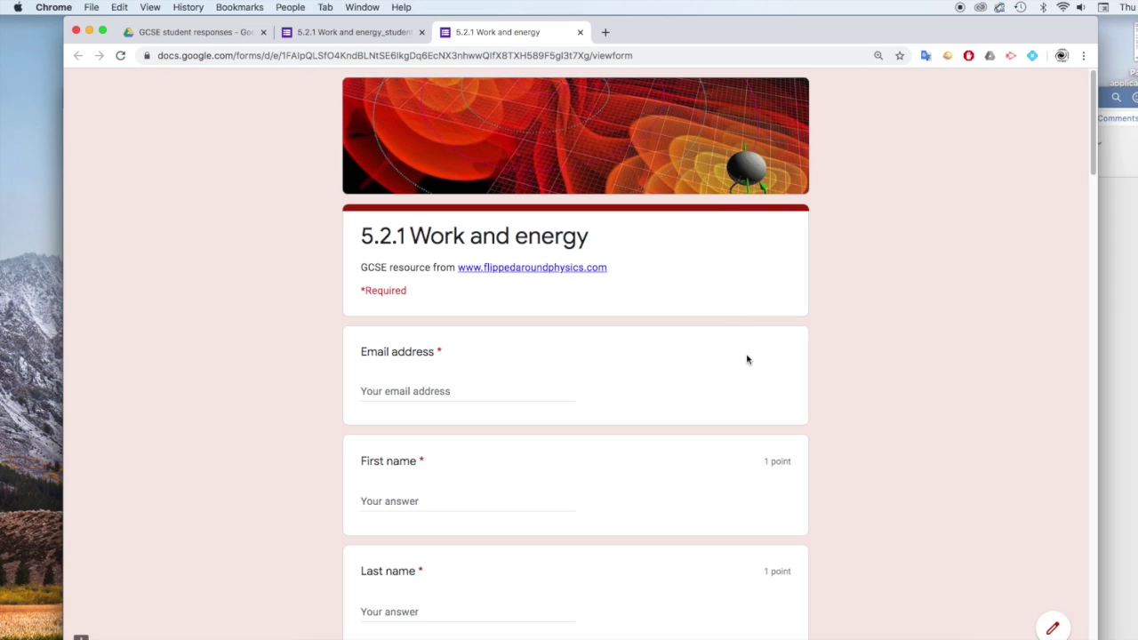
scroll(481, 350, down, 3)
scroll(481, 350, up, 3)
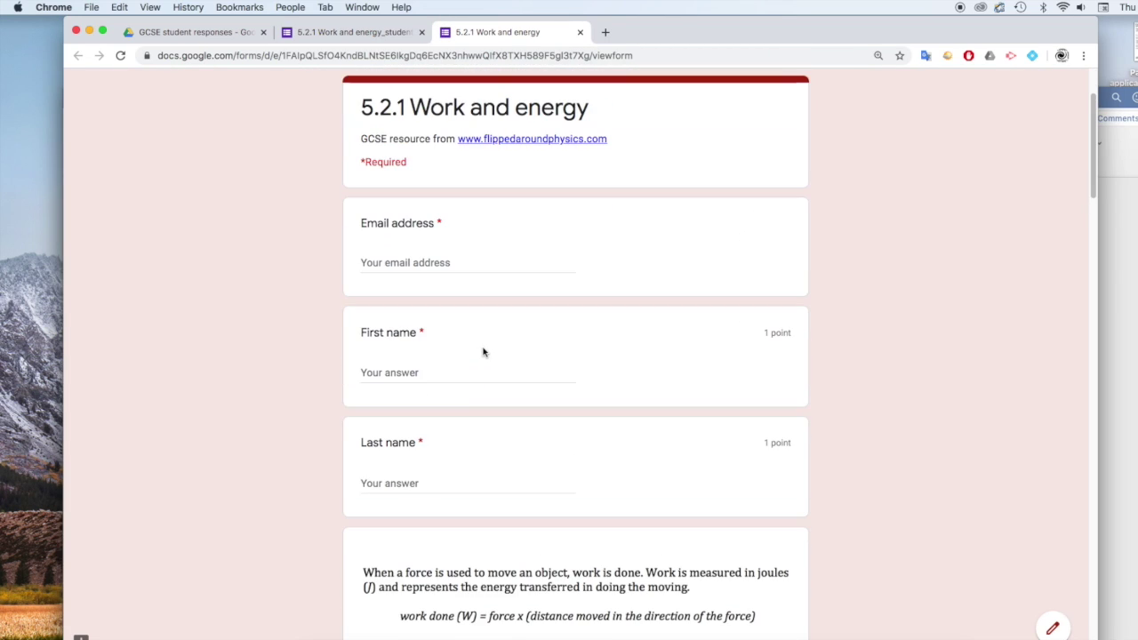
scroll(483, 350, down, 6)
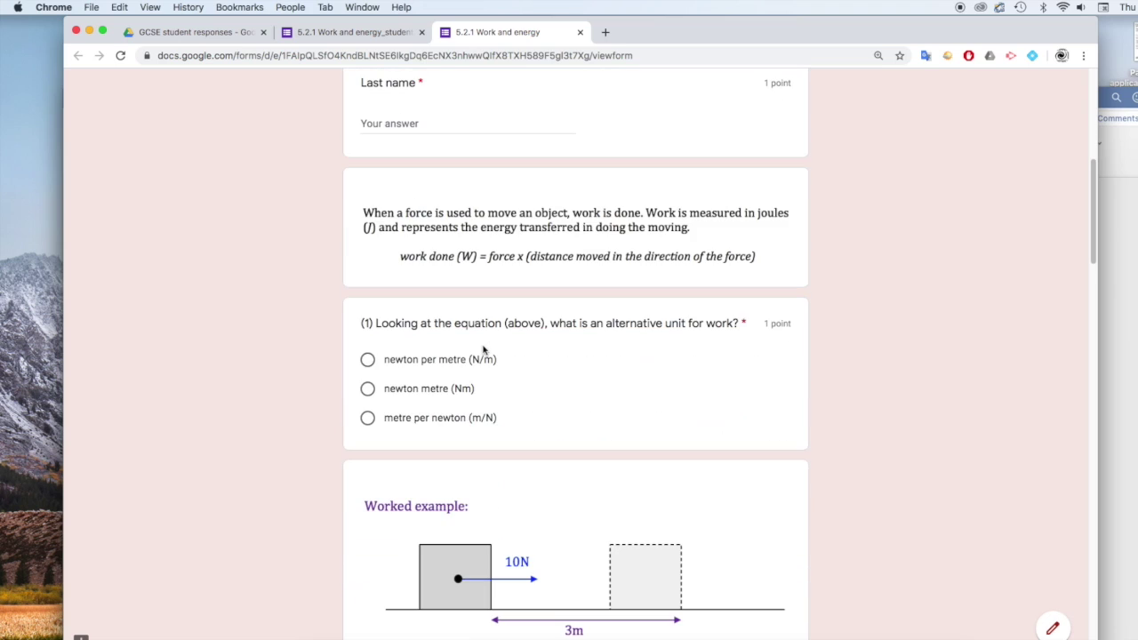
scroll(498, 372, down, 9)
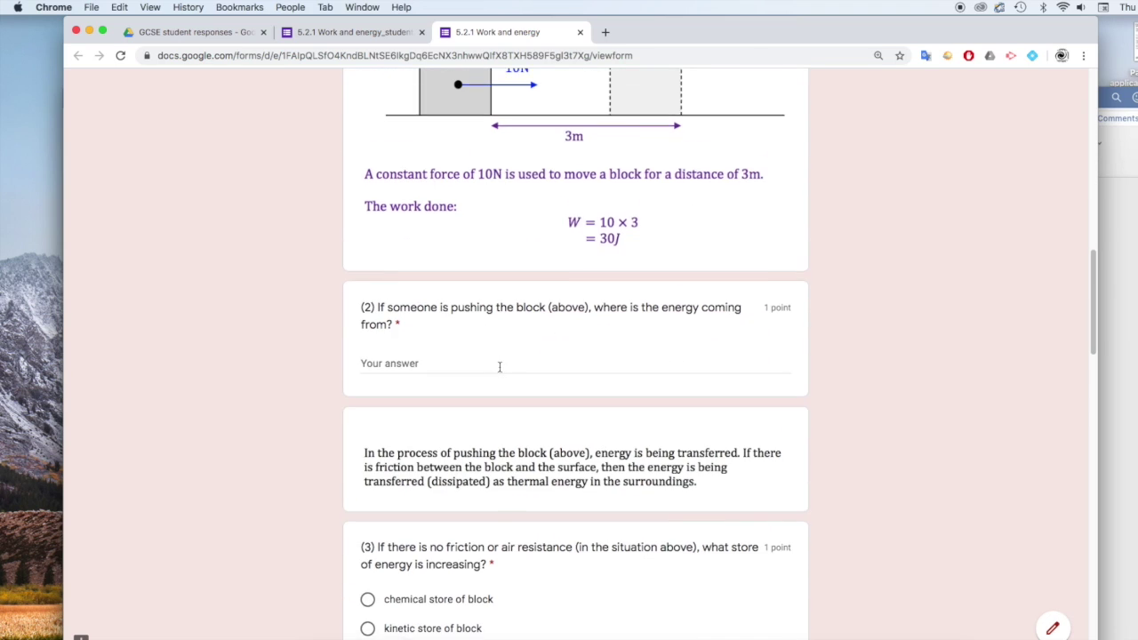
scroll(499, 371, down, 13)
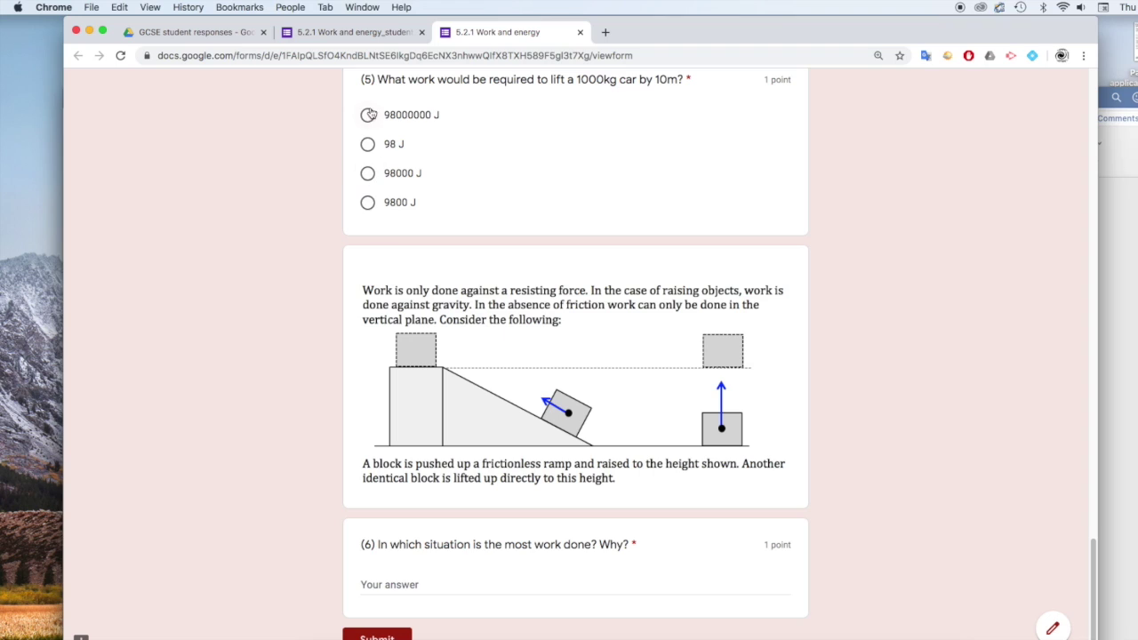
scroll(315, 480, down, 2)
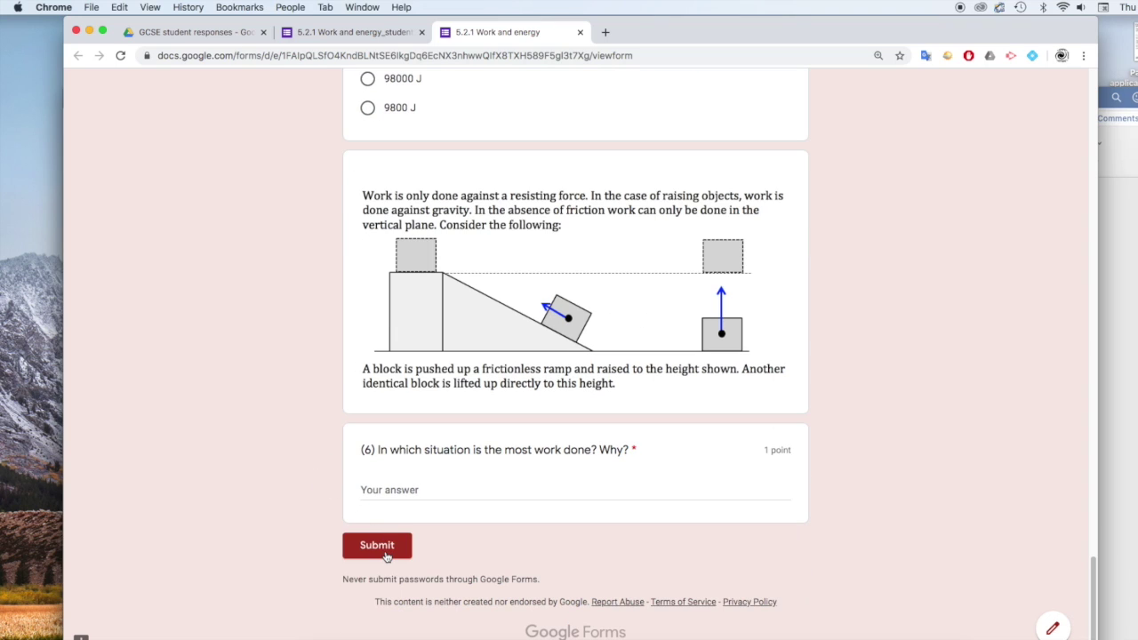
click(375, 549)
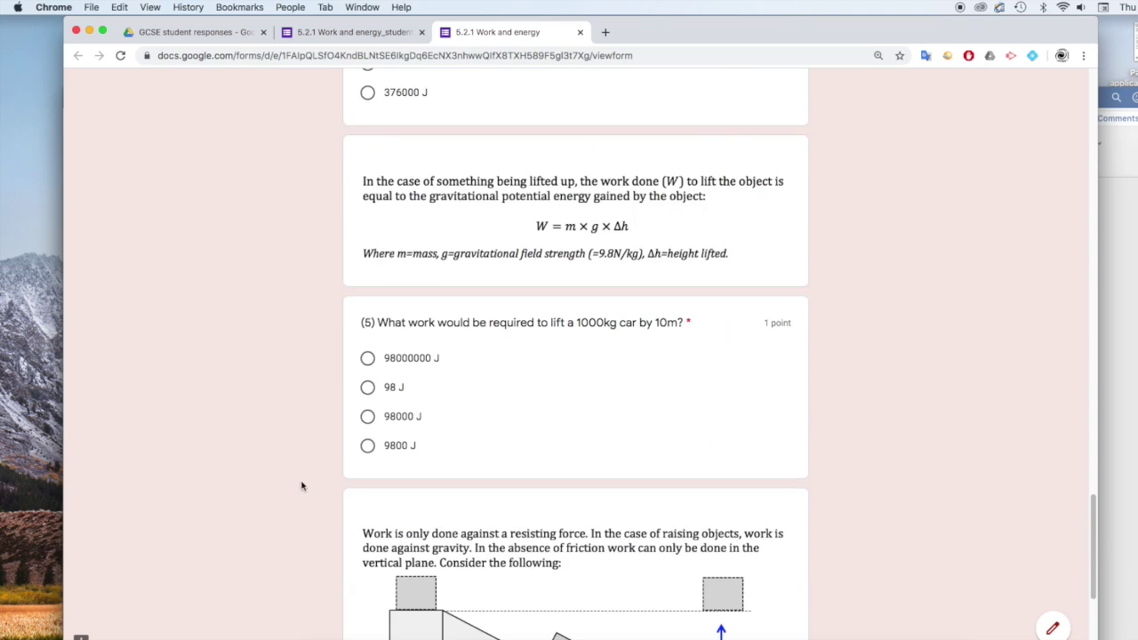
- Back in the editor, review the summary of the 3 quiz responses
click(354, 32)
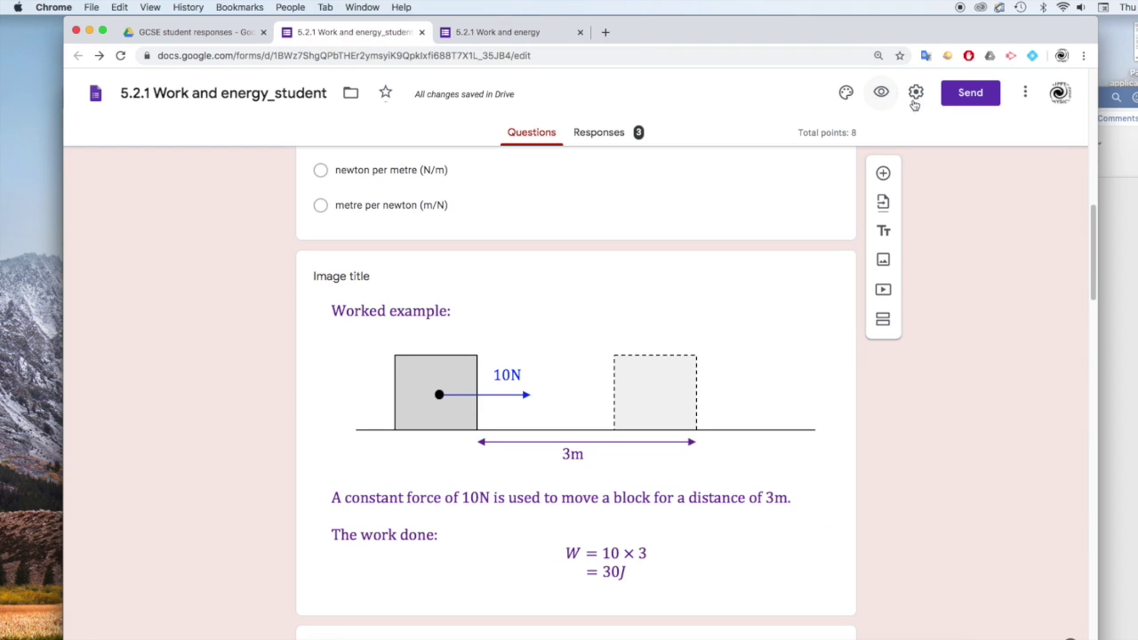
scroll(729, 442, up, 5)
scroll(721, 434, up, 2)
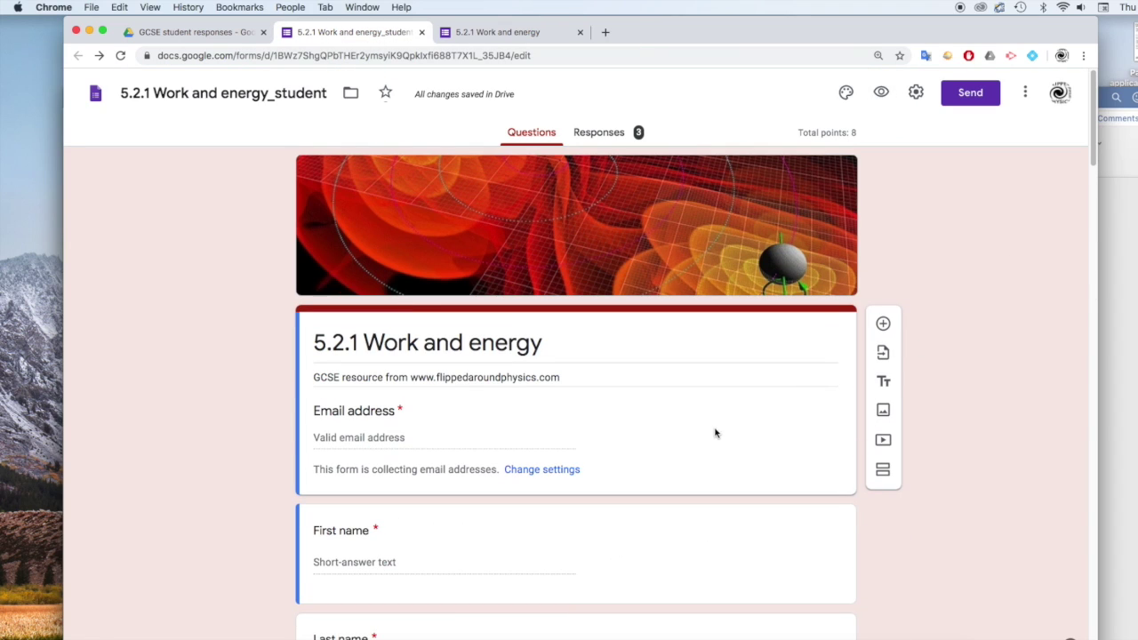
click(607, 133)
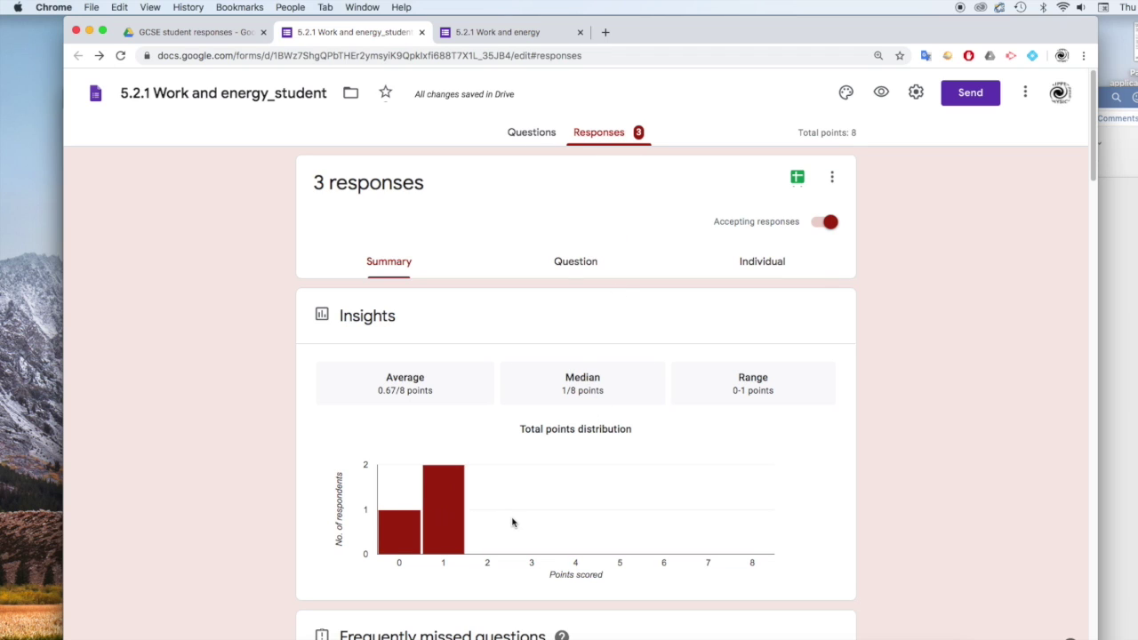
scroll(512, 523, down, 6)
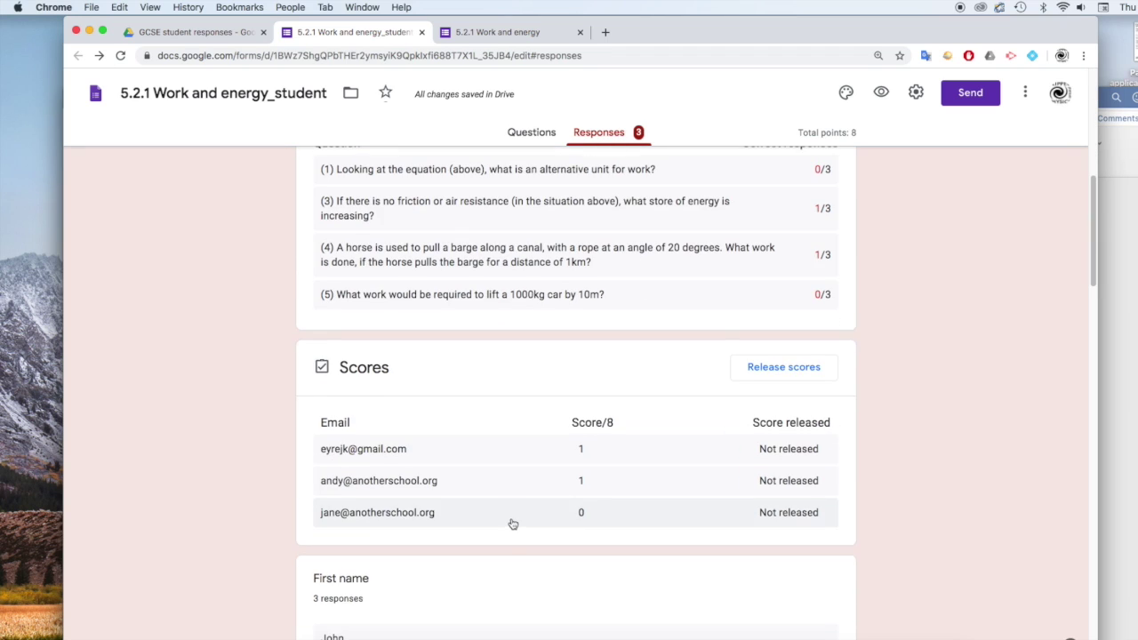
scroll(512, 523, down, 10)
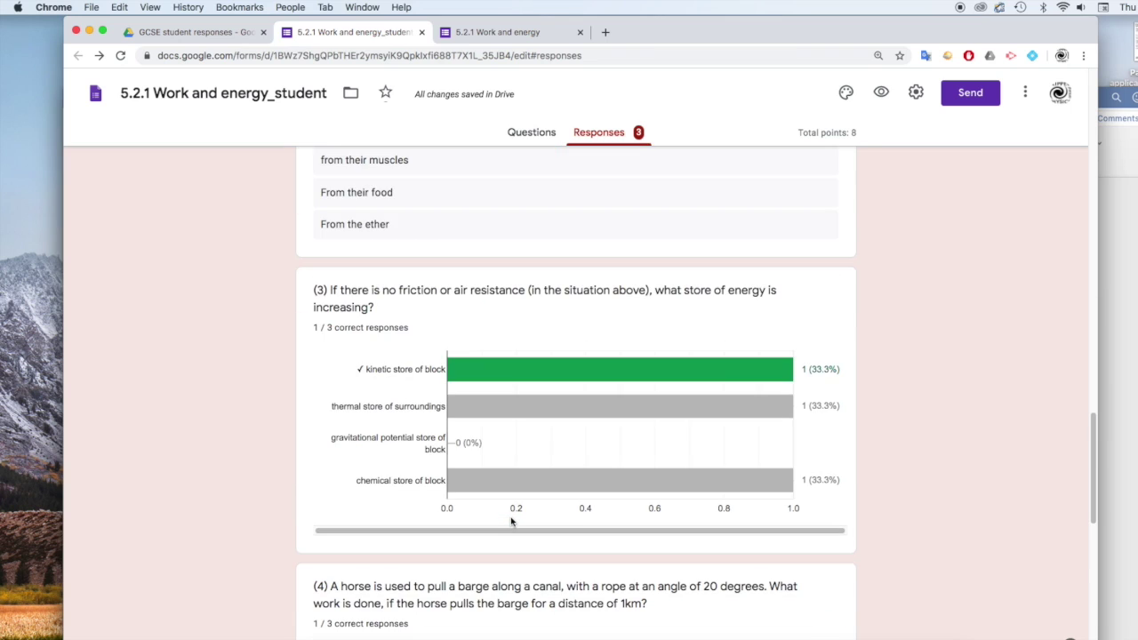
scroll(512, 522, down, 5)
scroll(511, 516, up, 20)
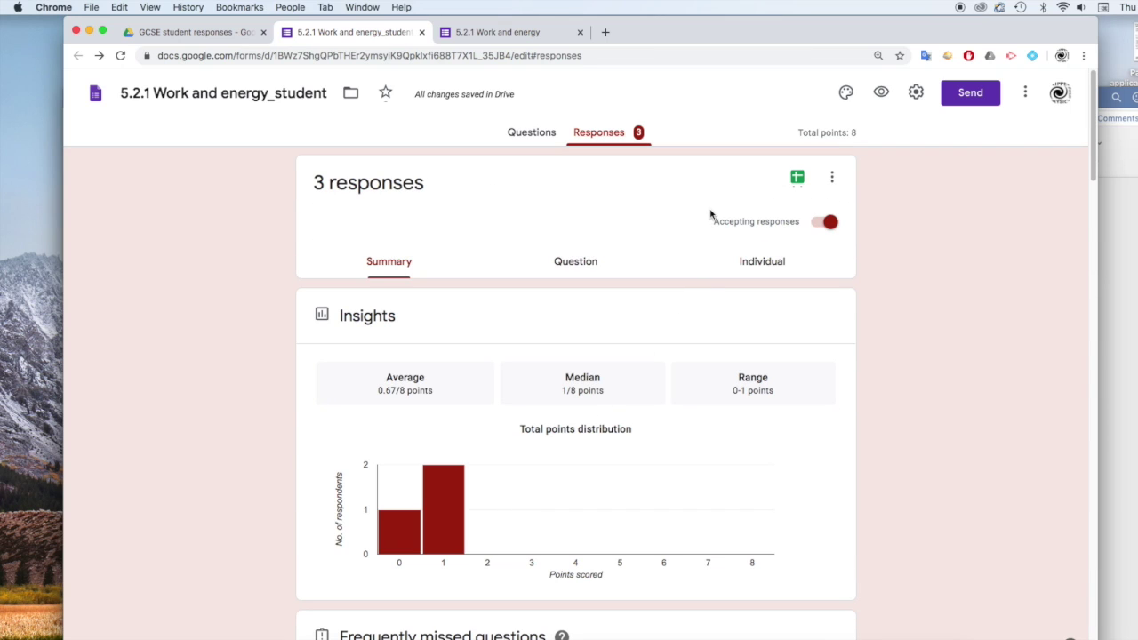
- Link the responses to a newly created Google Sheets spreadsheet
click(800, 181)
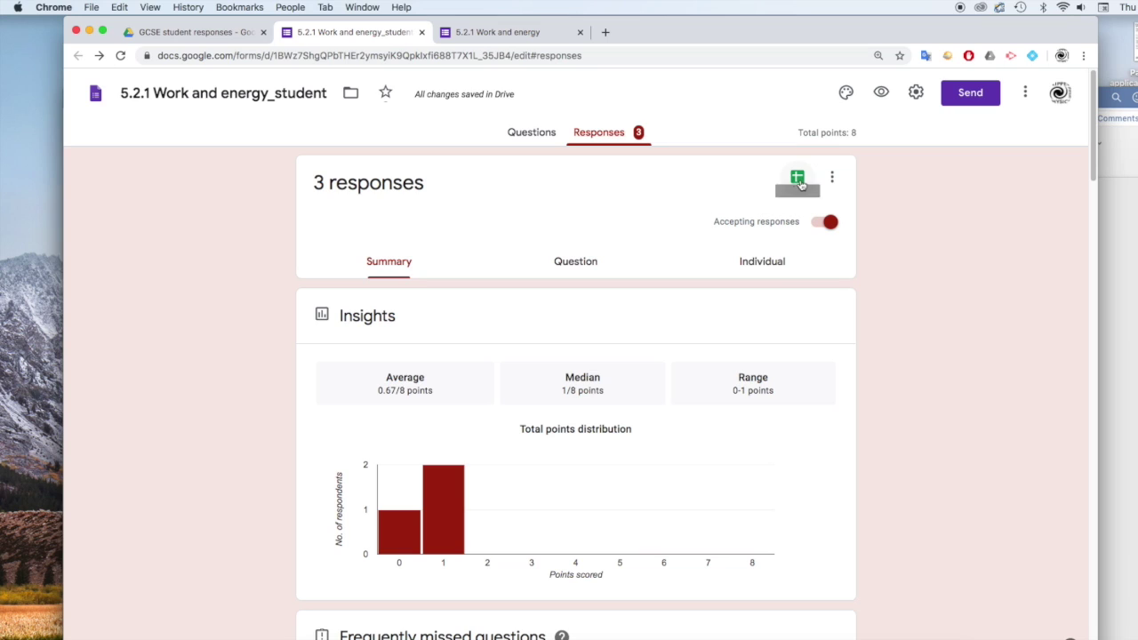
click(800, 181)
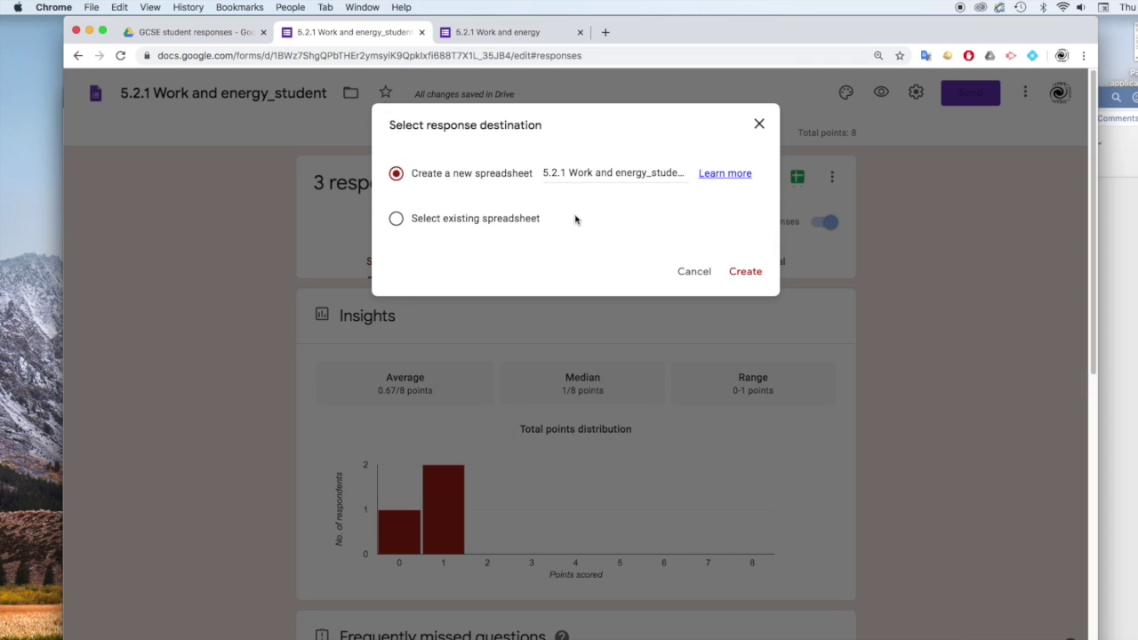
click(735, 274)
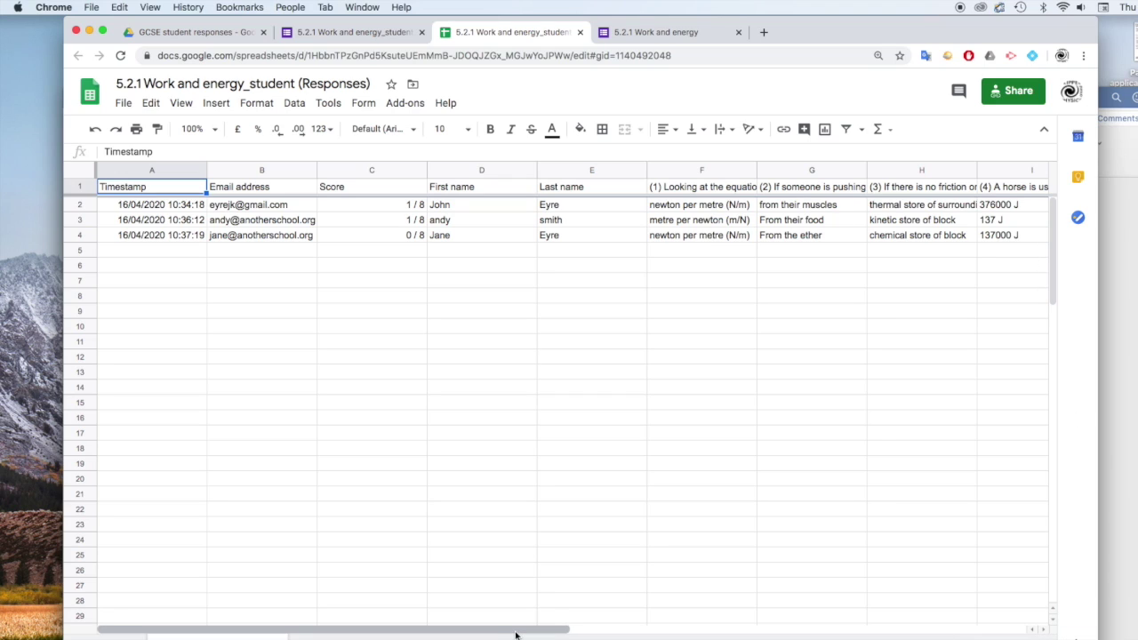
- Scroll the responses sheet right to view the answer columns
drag(525, 633, 701, 609)
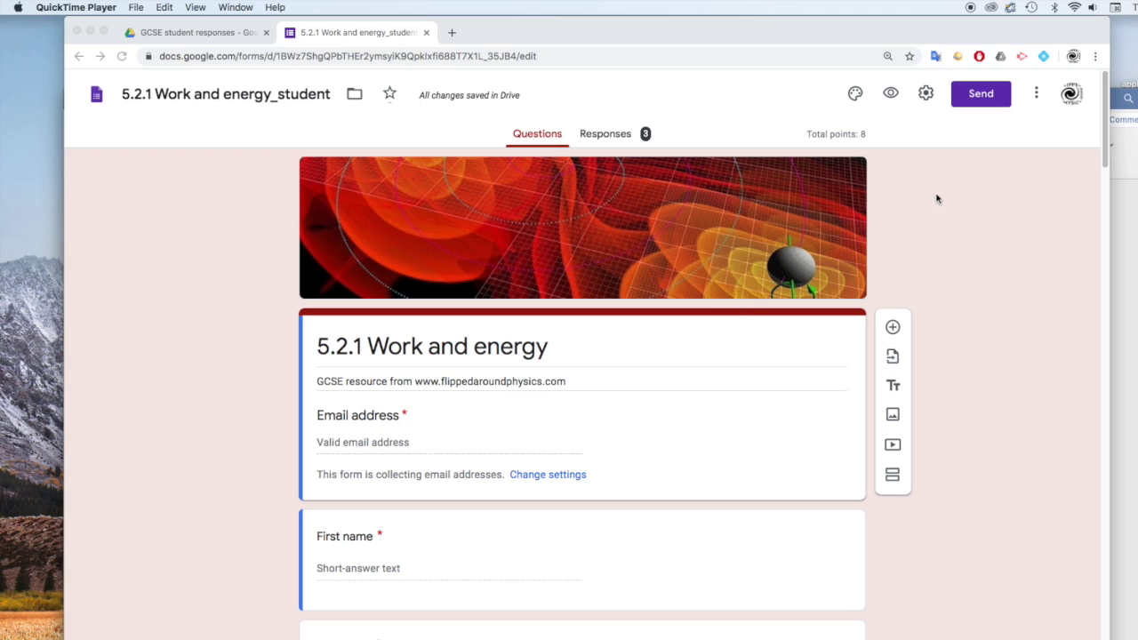
- Copy the quiz's shareable link from the Send dialog and show its embed HTML code
click(964, 142)
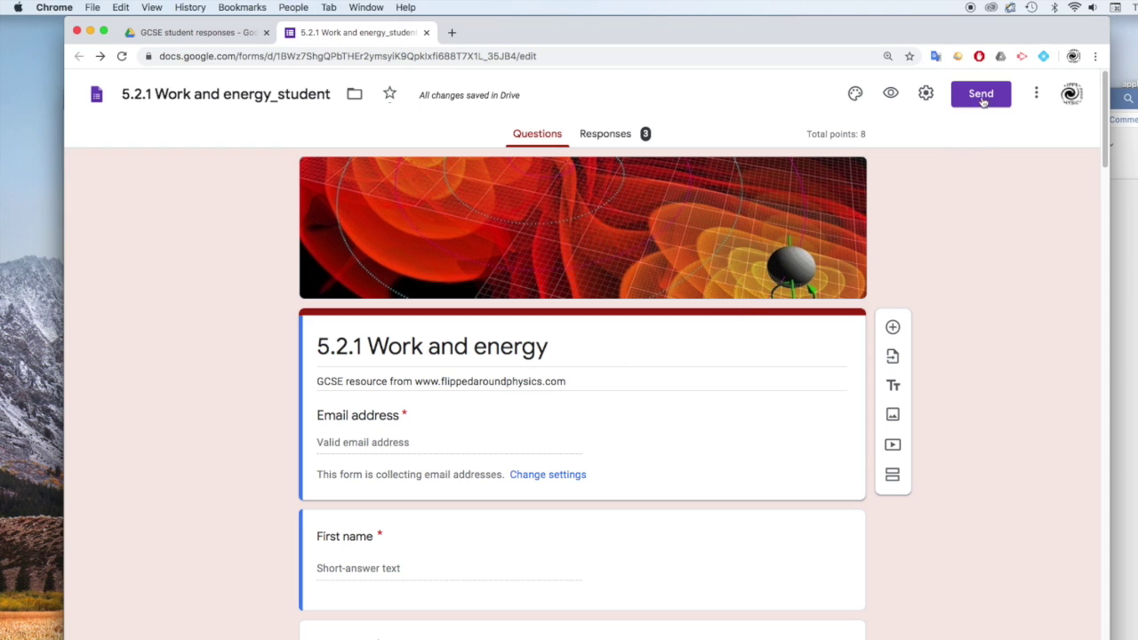
click(982, 93)
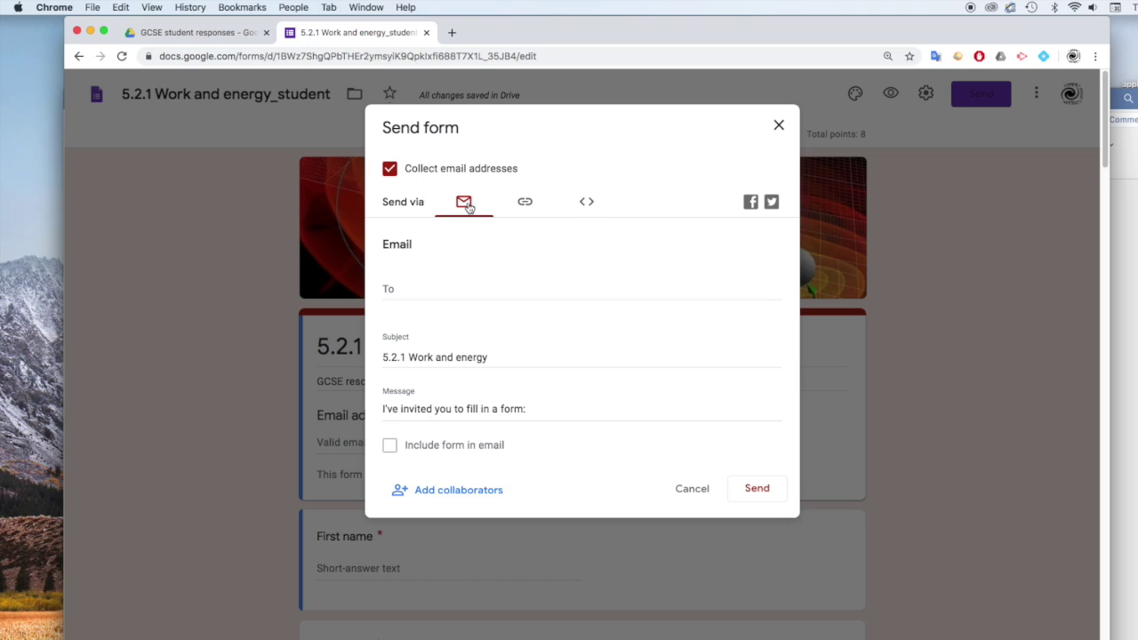
click(523, 202)
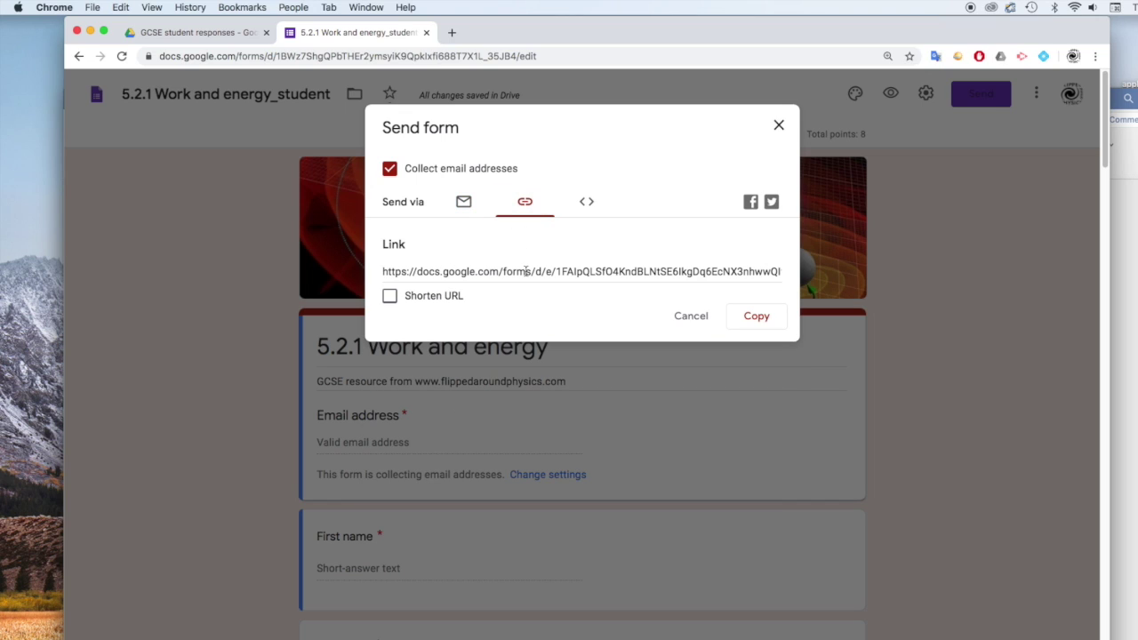
click(757, 317)
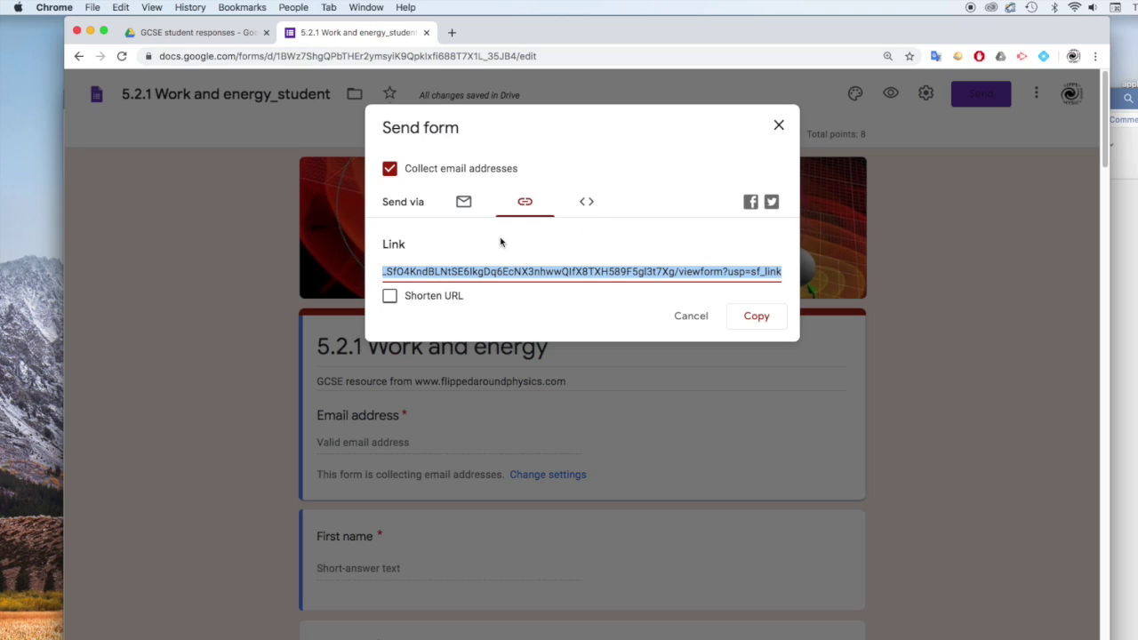
click(587, 203)
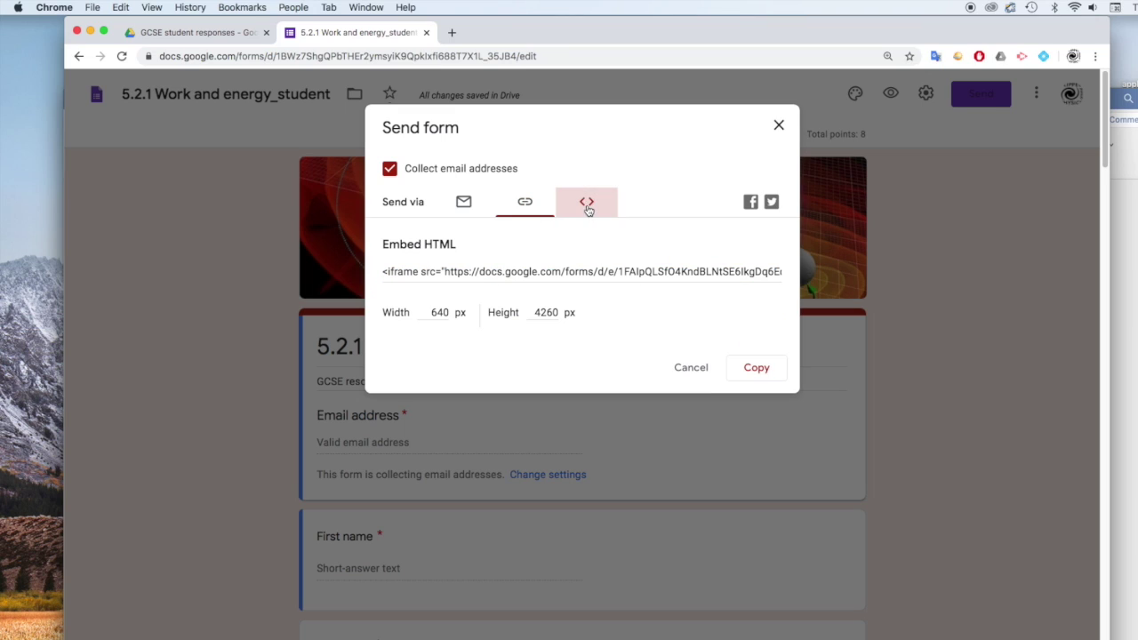